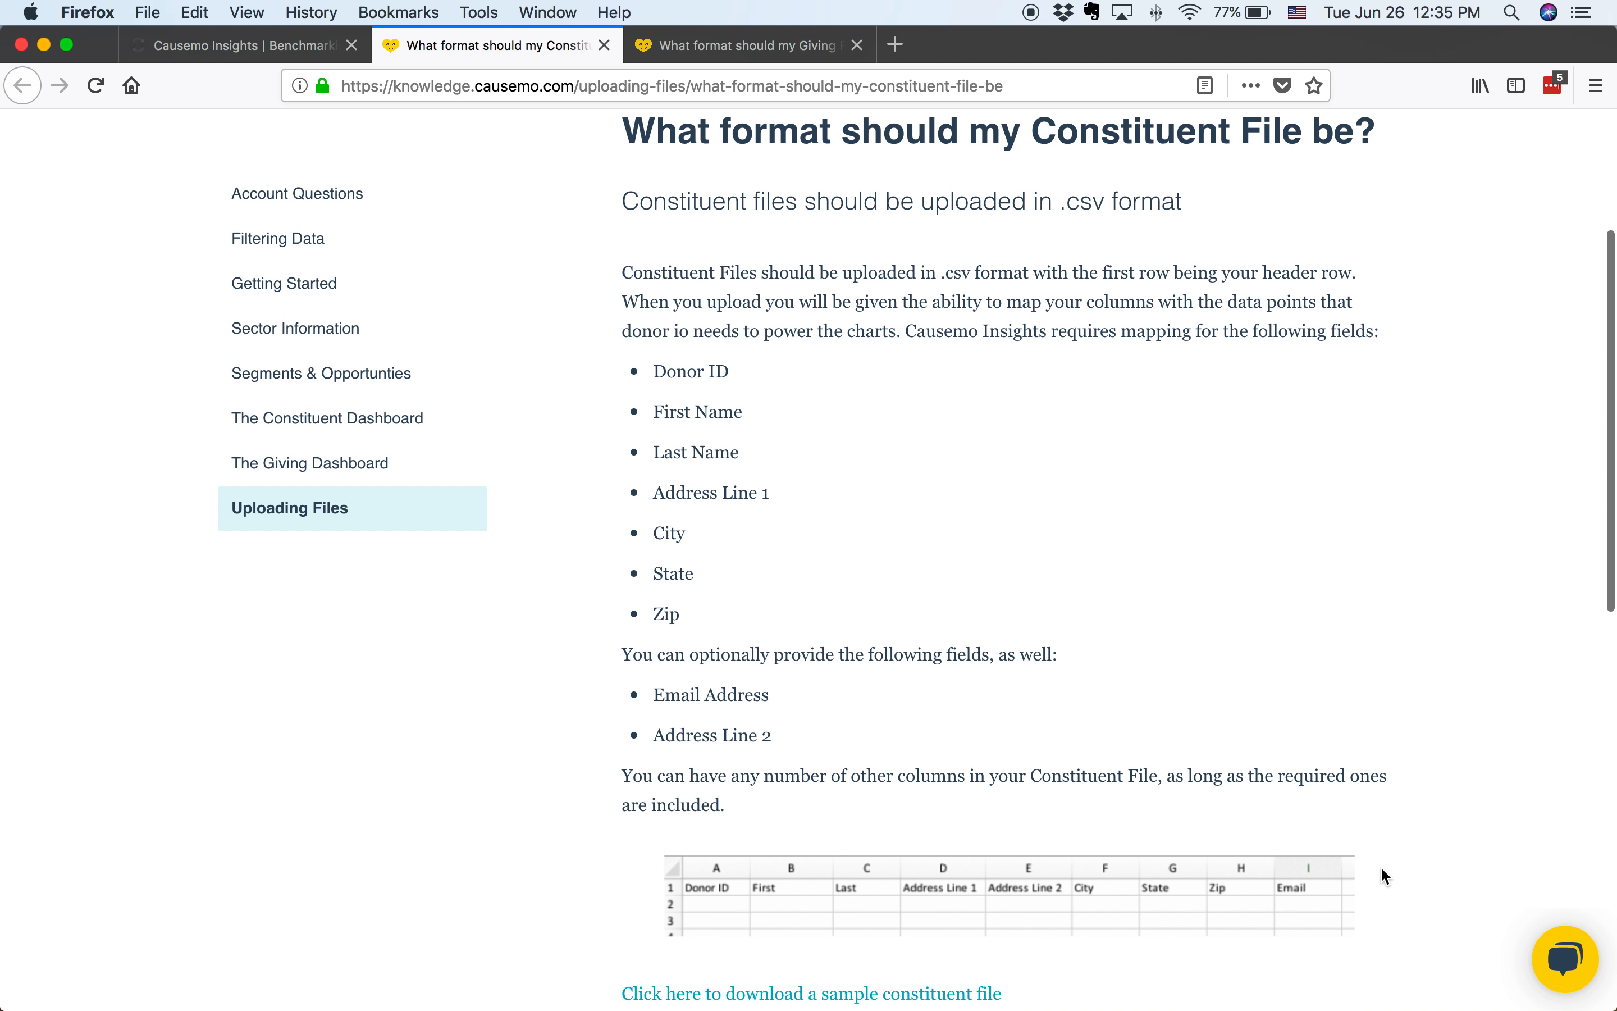
Review the required constituent file format, then start a new constituent file on the dashboard using Constituents.csv from the Desktop
{"action": "scroll", "coordinate": [1381, 869], "scroll_direction": "down", "scroll_amount": 2}
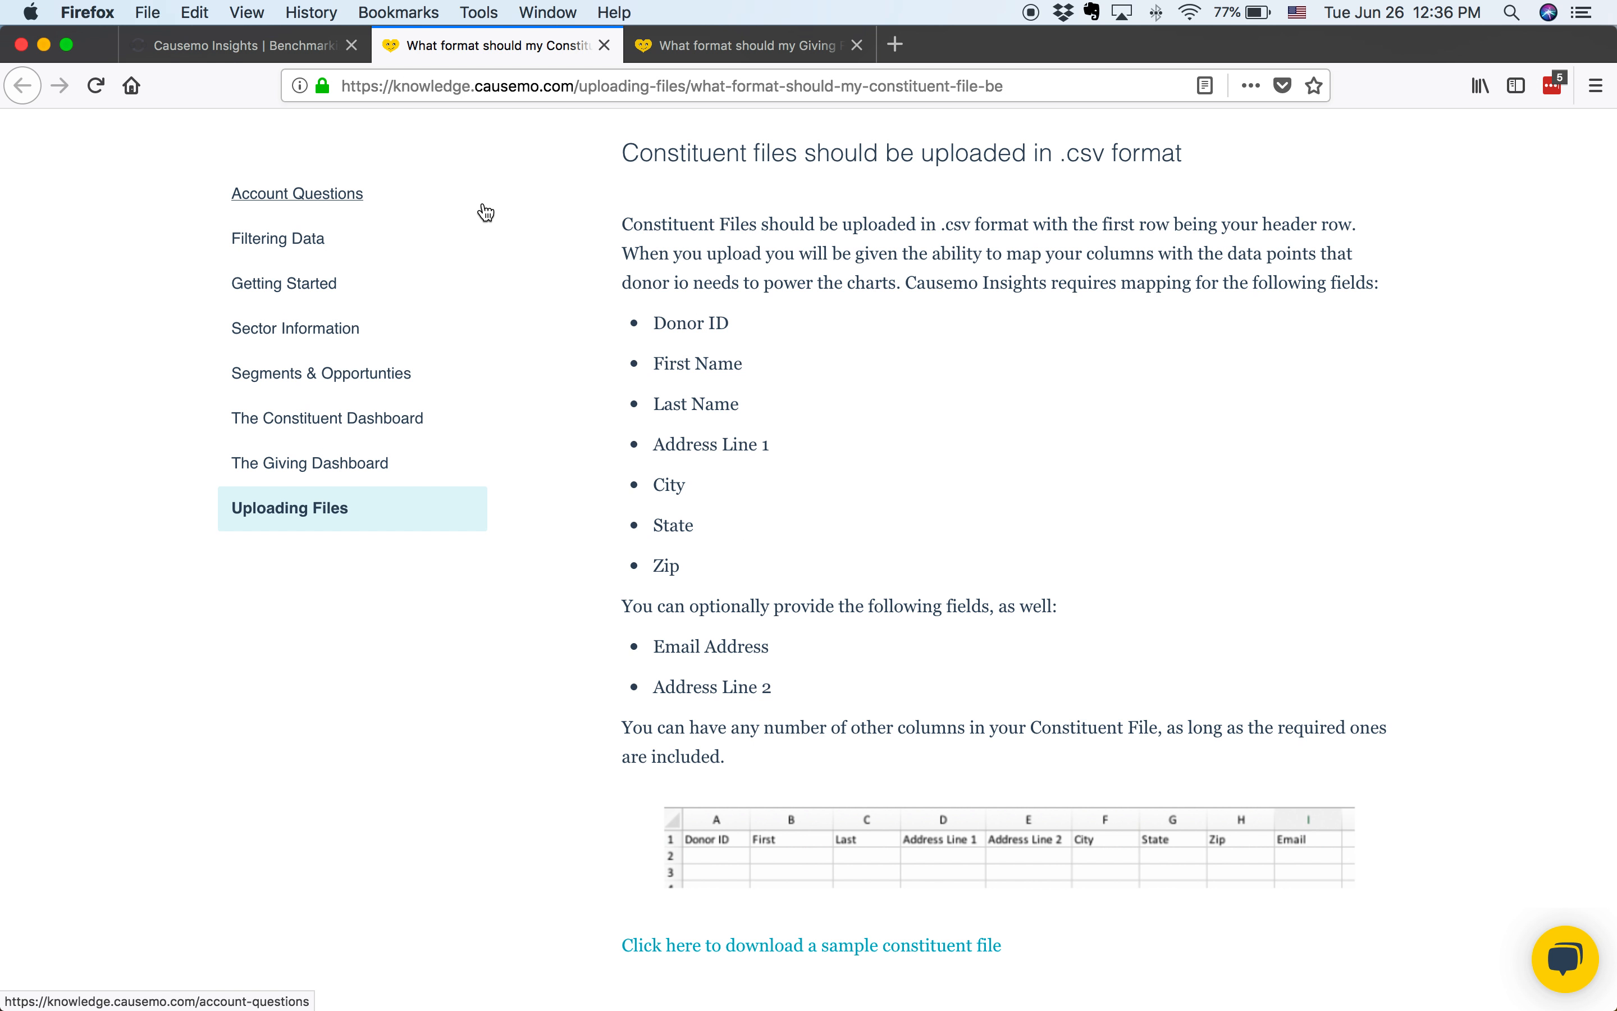
{"action": "left_click", "coordinate": [273, 57]}
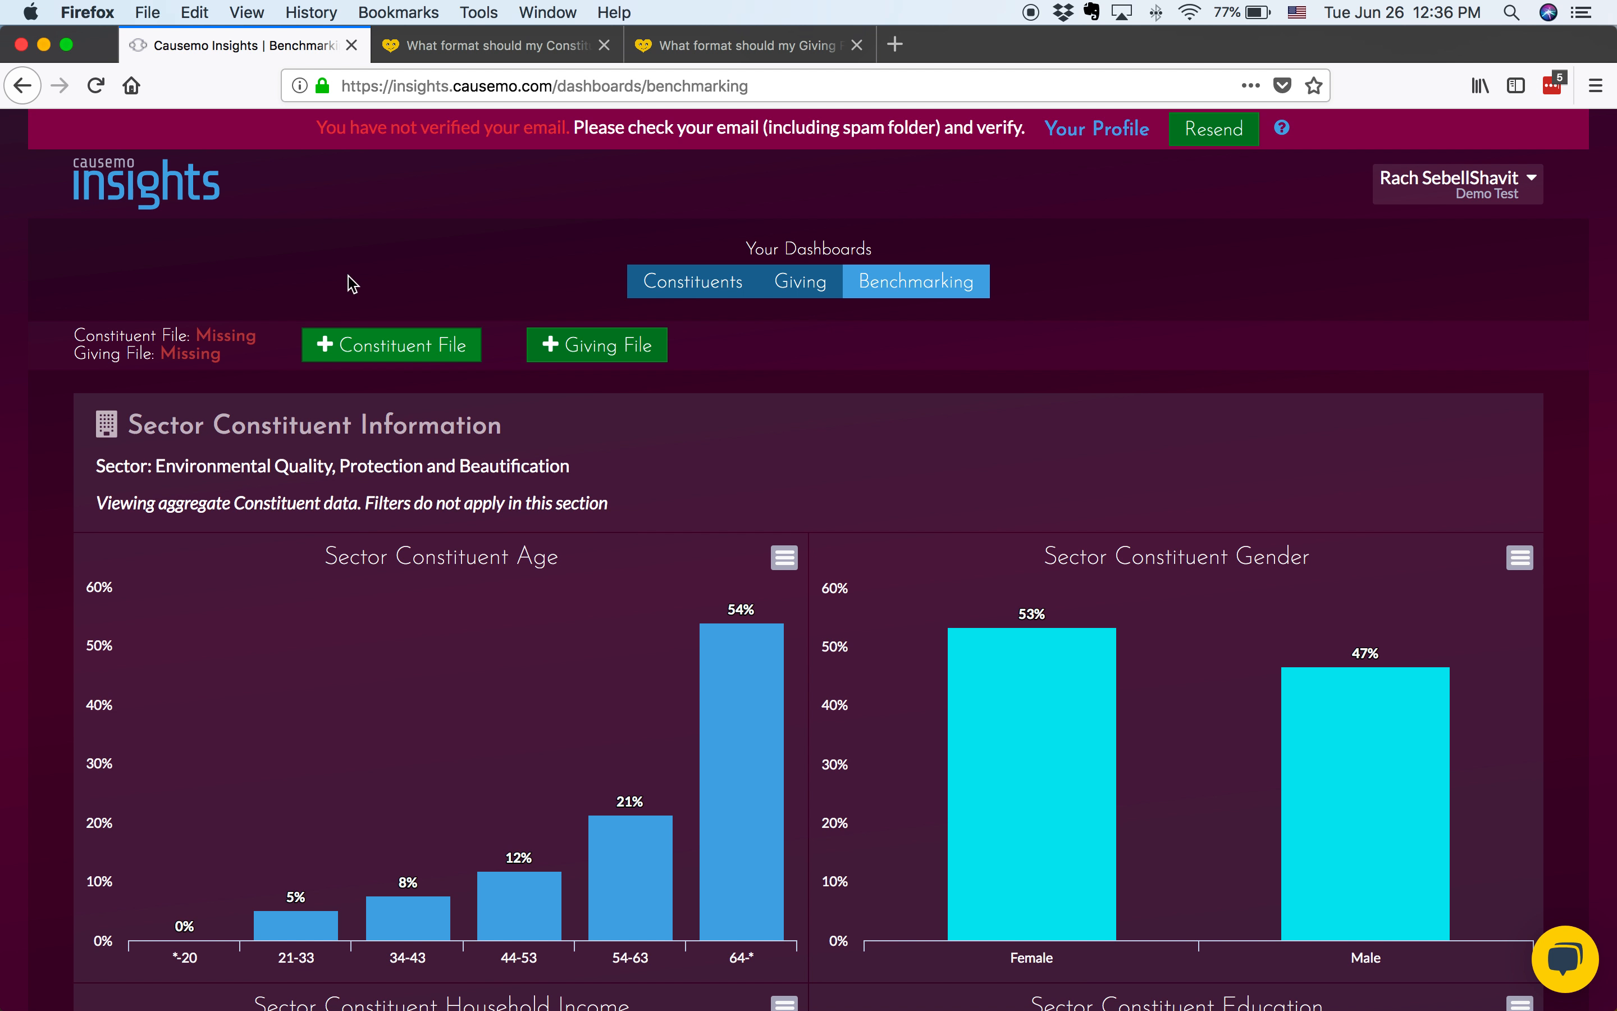
{"action": "left_click", "coordinate": [375, 344]}
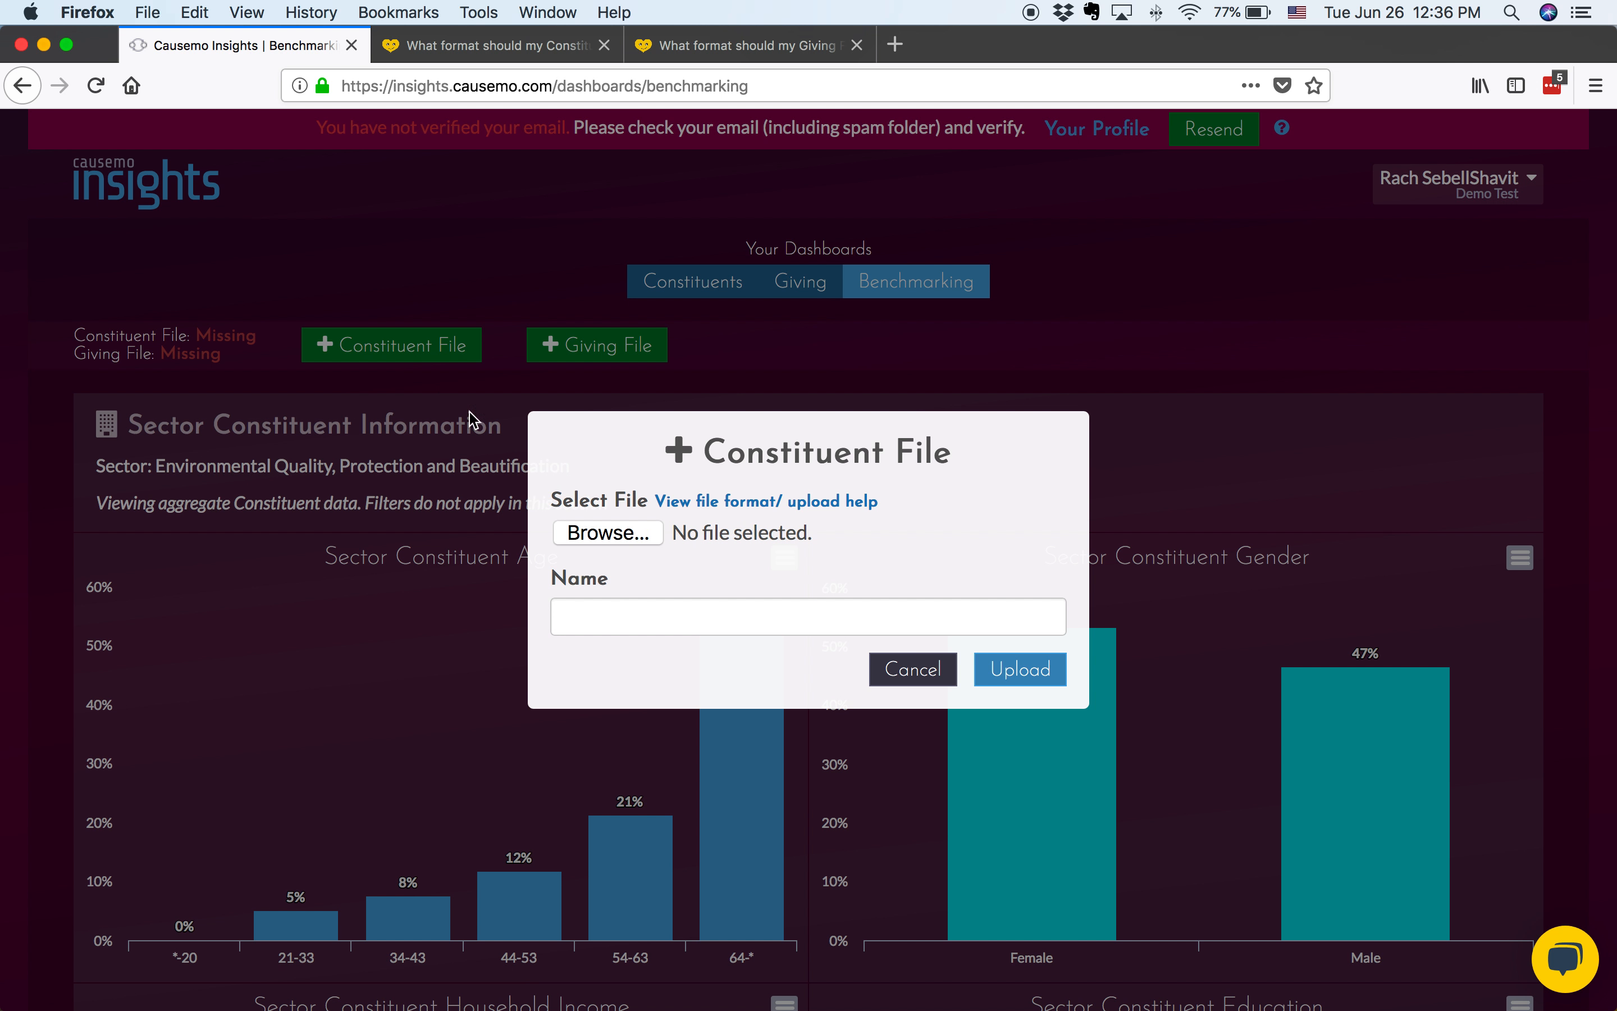
{"action": "left_click", "coordinate": [618, 538]}
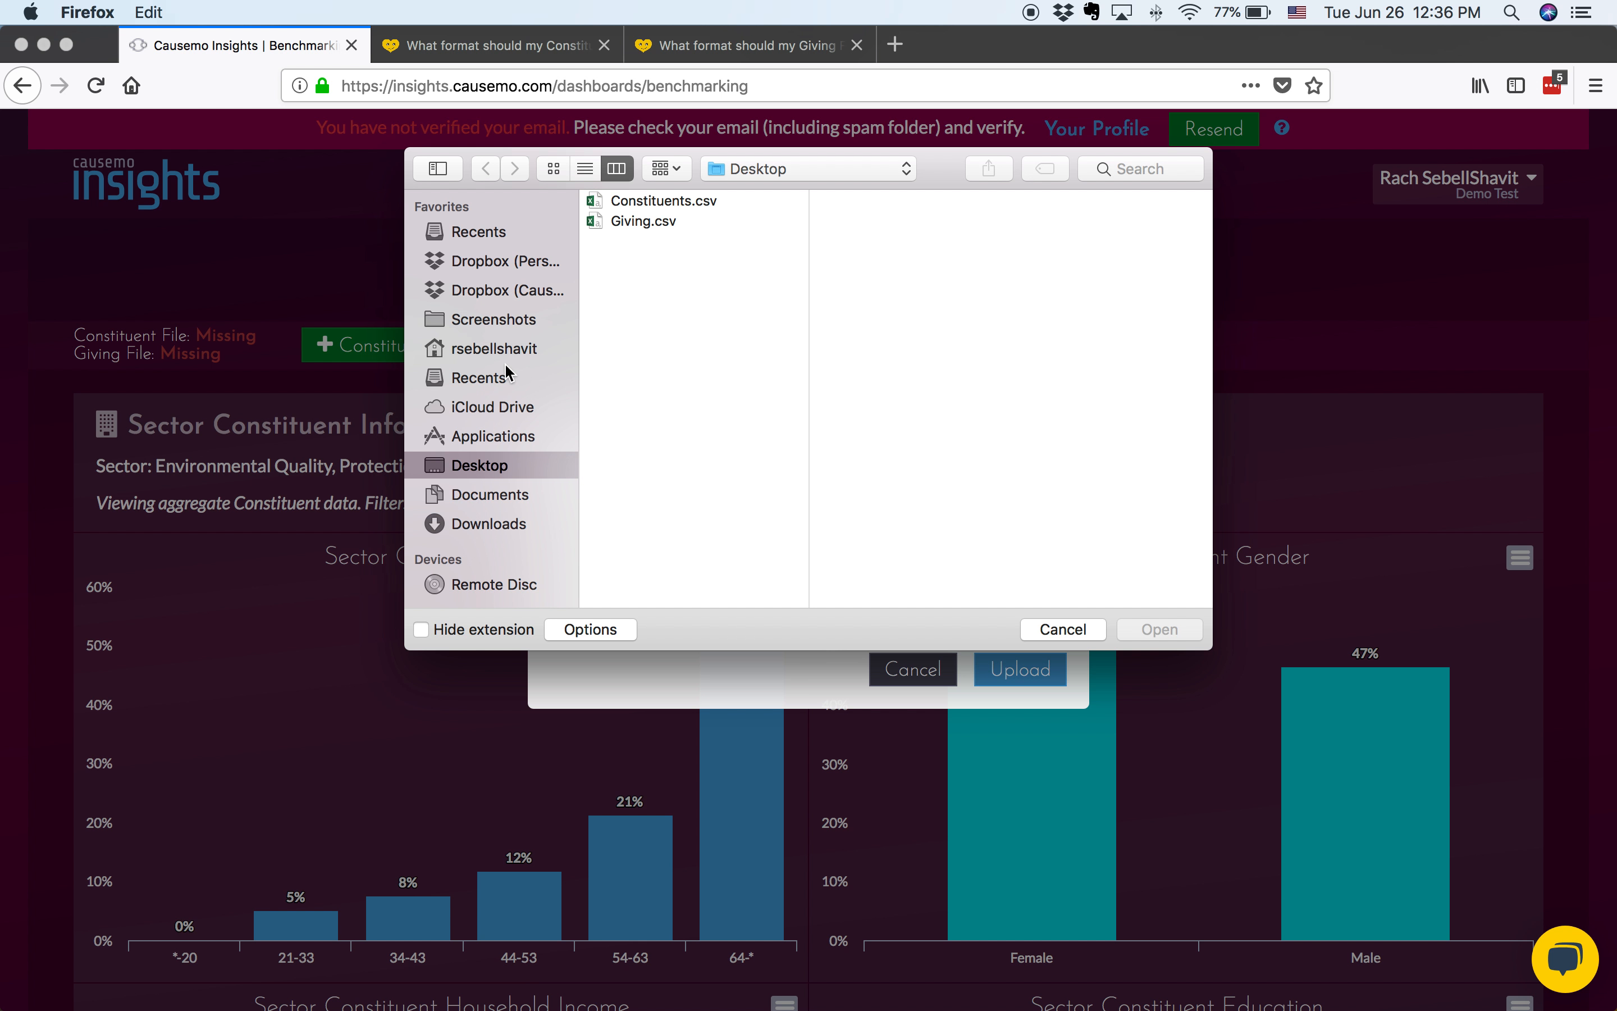
{"action": "left_click", "coordinate": [673, 199]}
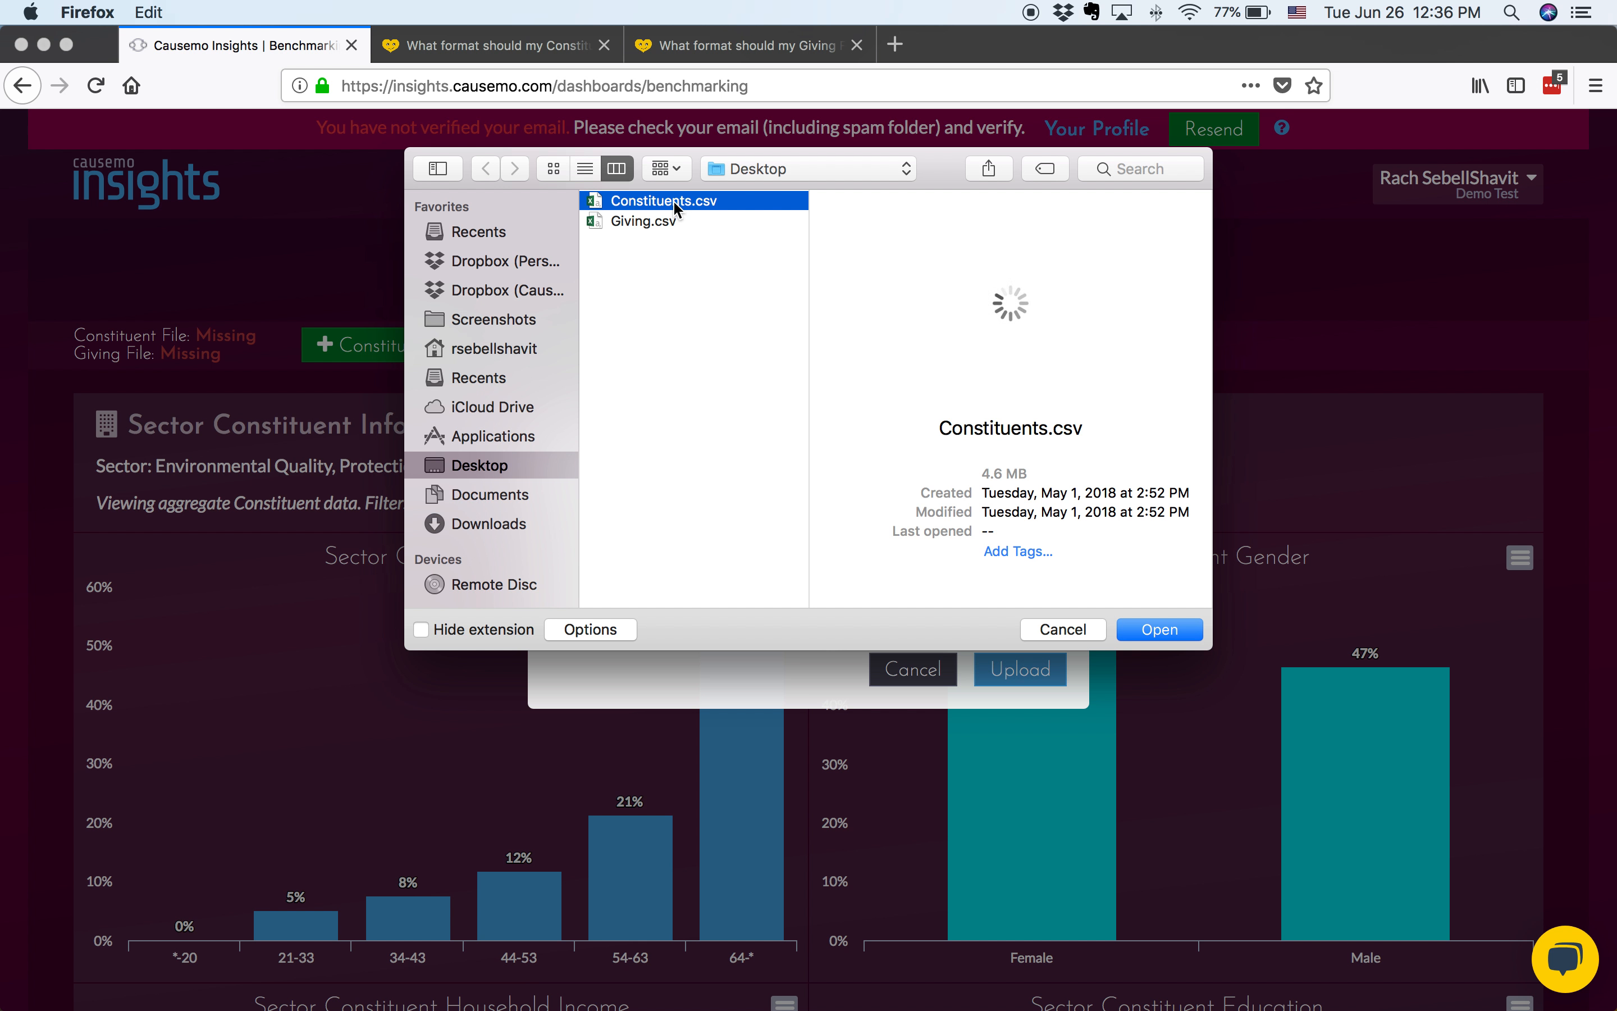
{"action": "left_click", "coordinate": [1158, 628]}
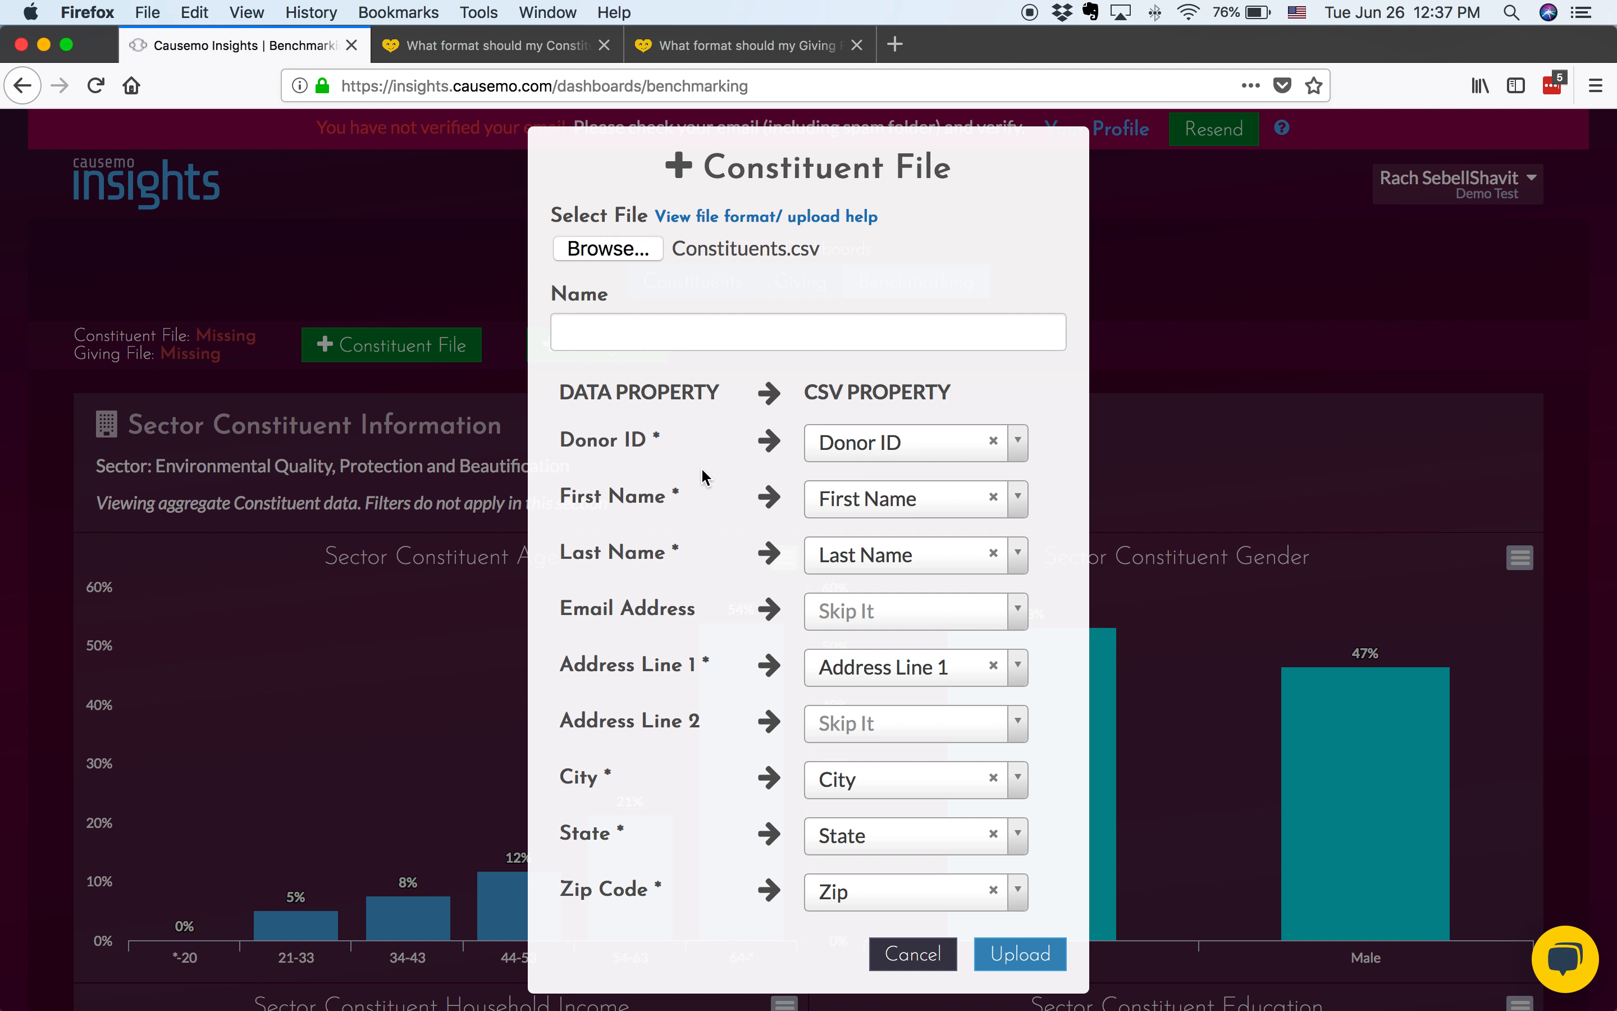
Map the constituent First Name property to the First Name column and Email Address to the E-mail column
{"action": "left_click", "coordinate": [953, 498]}
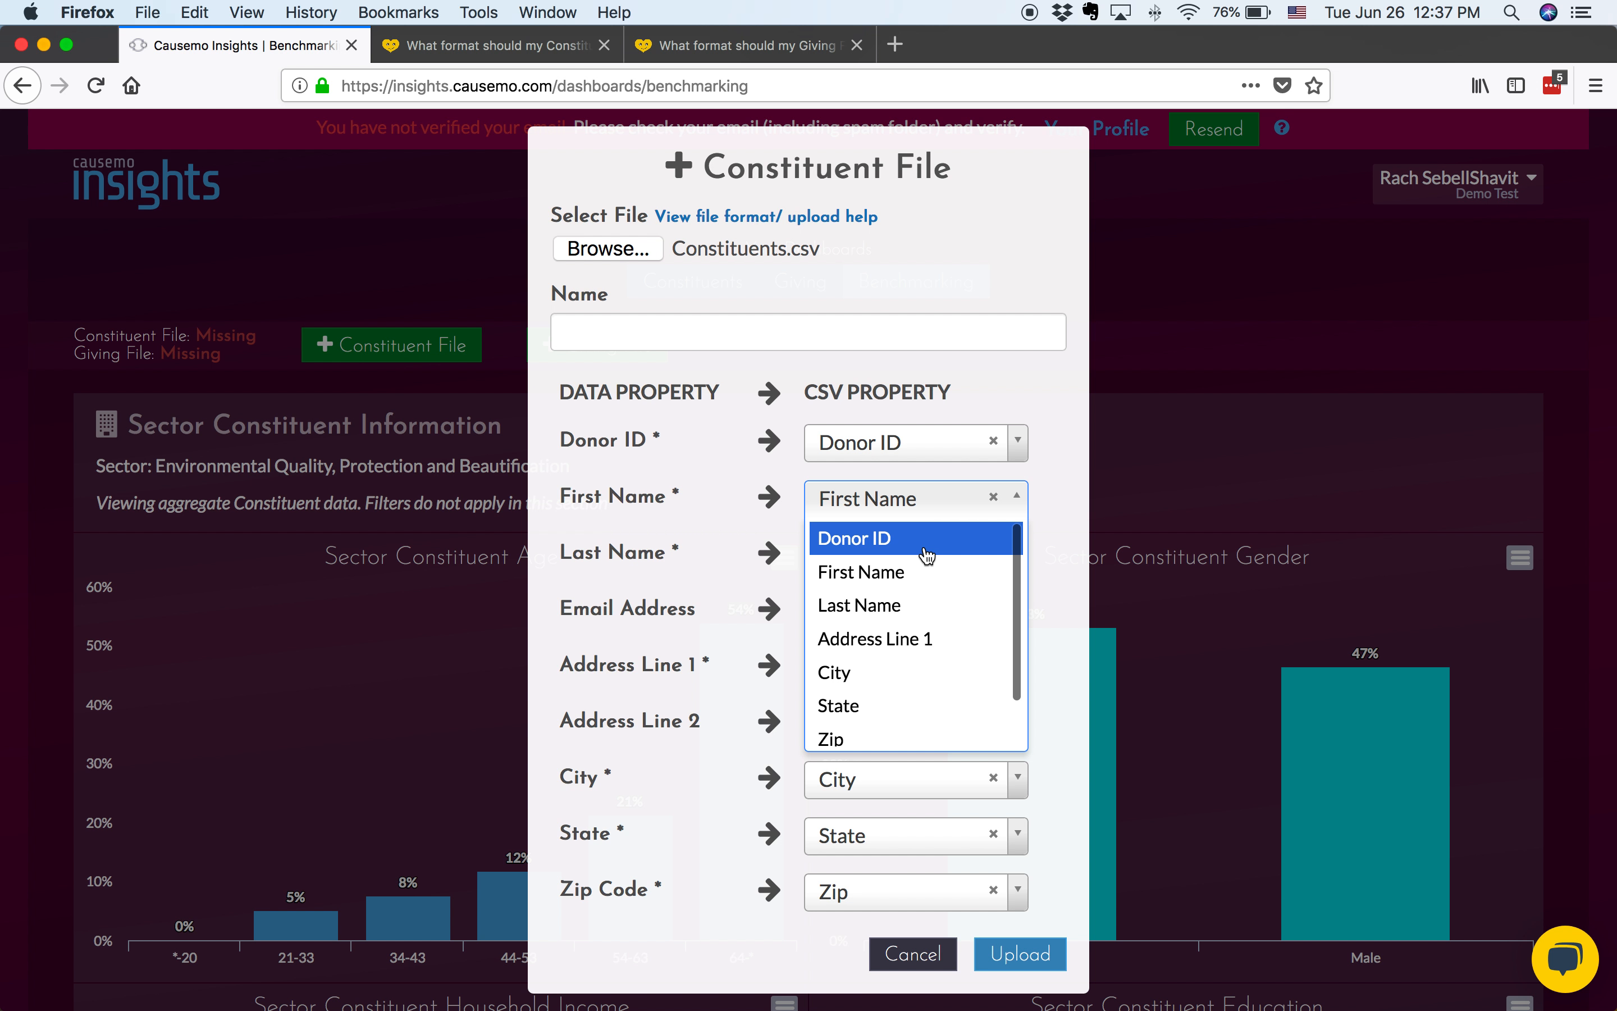
{"action": "left_click", "coordinate": [928, 572]}
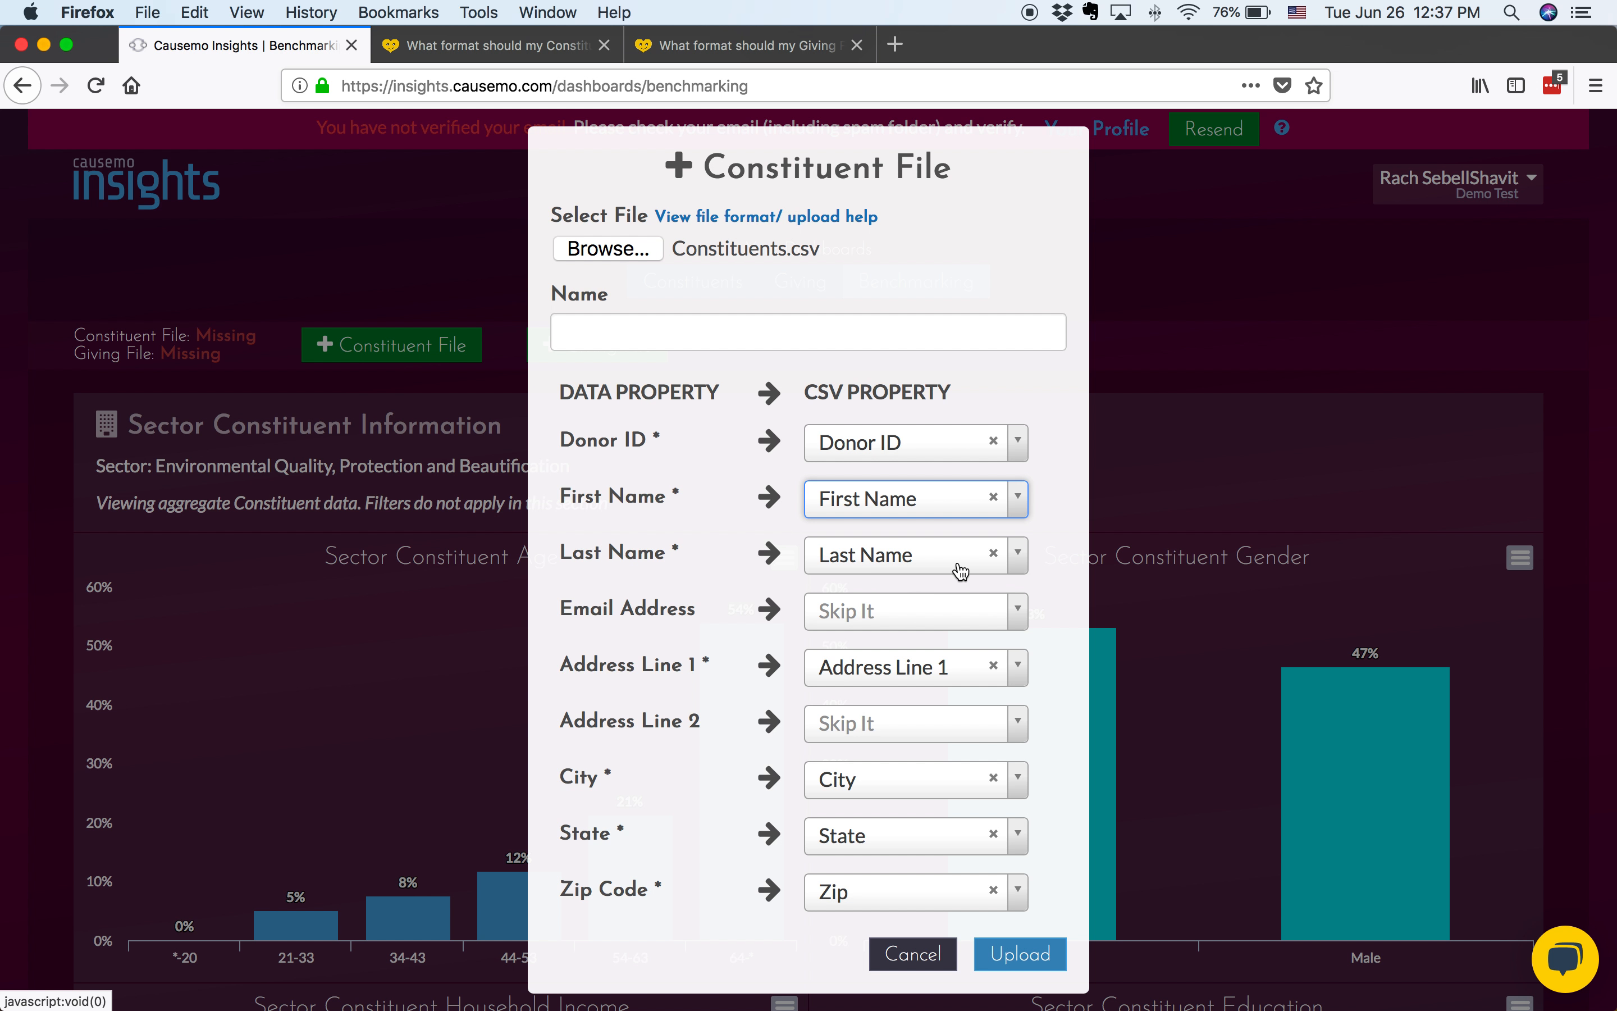
{"action": "left_click", "coordinate": [952, 626]}
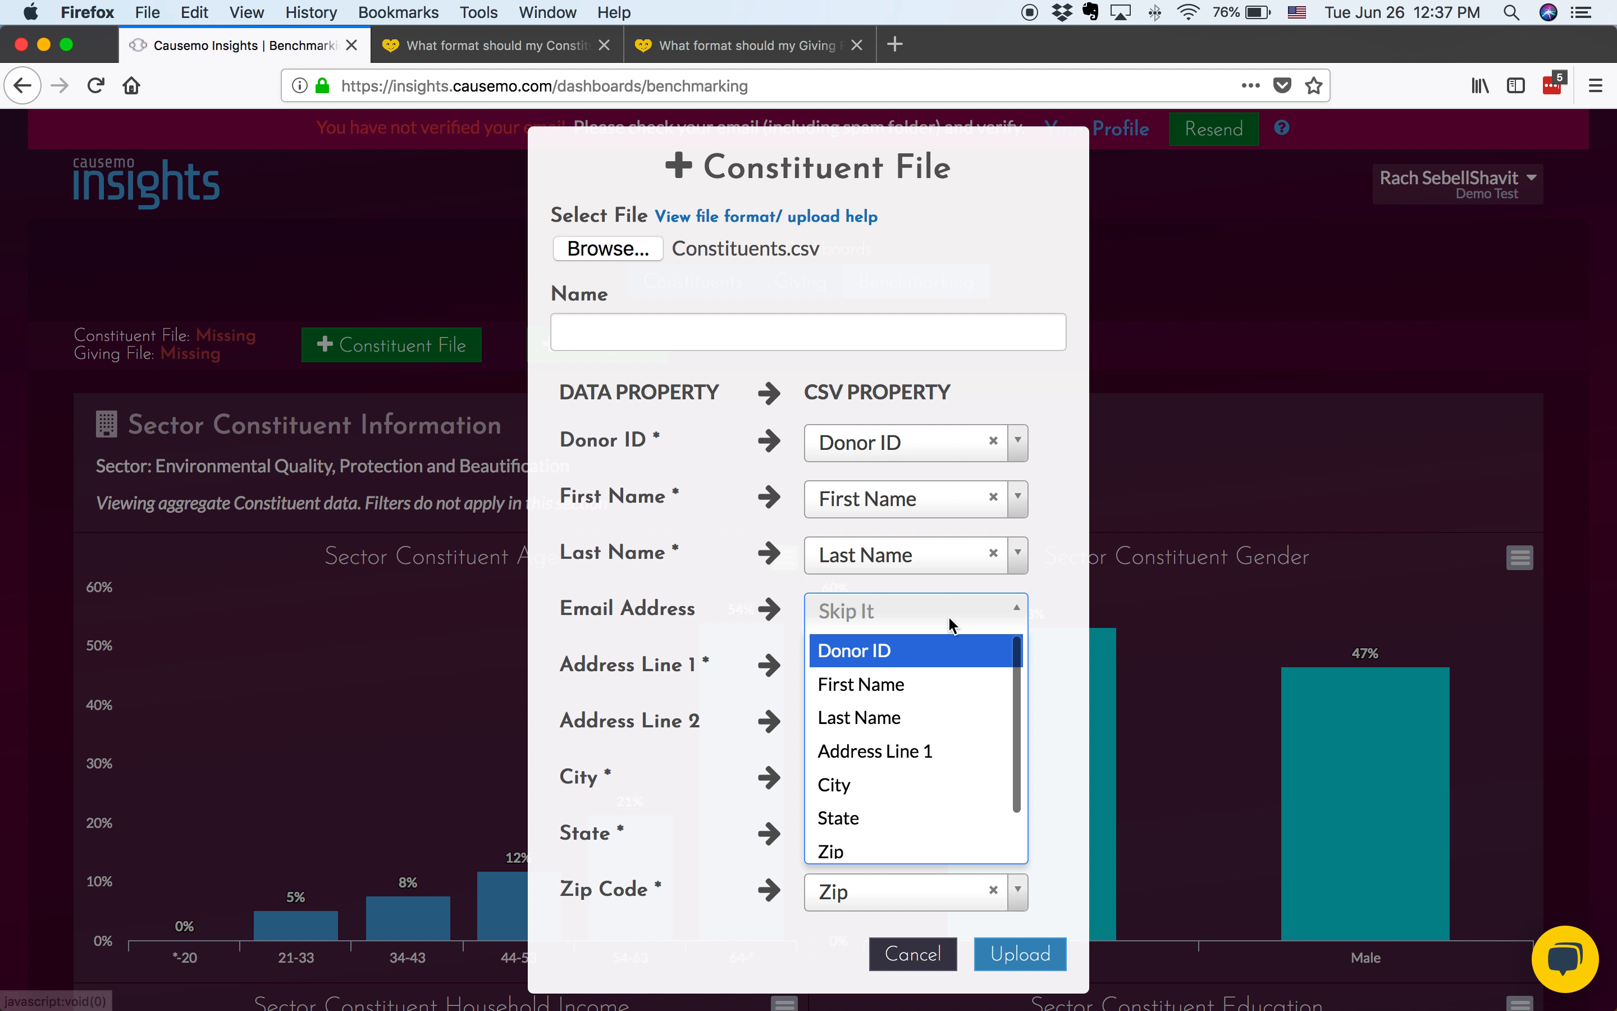
{"action": "scroll", "coordinate": [925, 769], "scroll_direction": "down", "scroll_amount": 1}
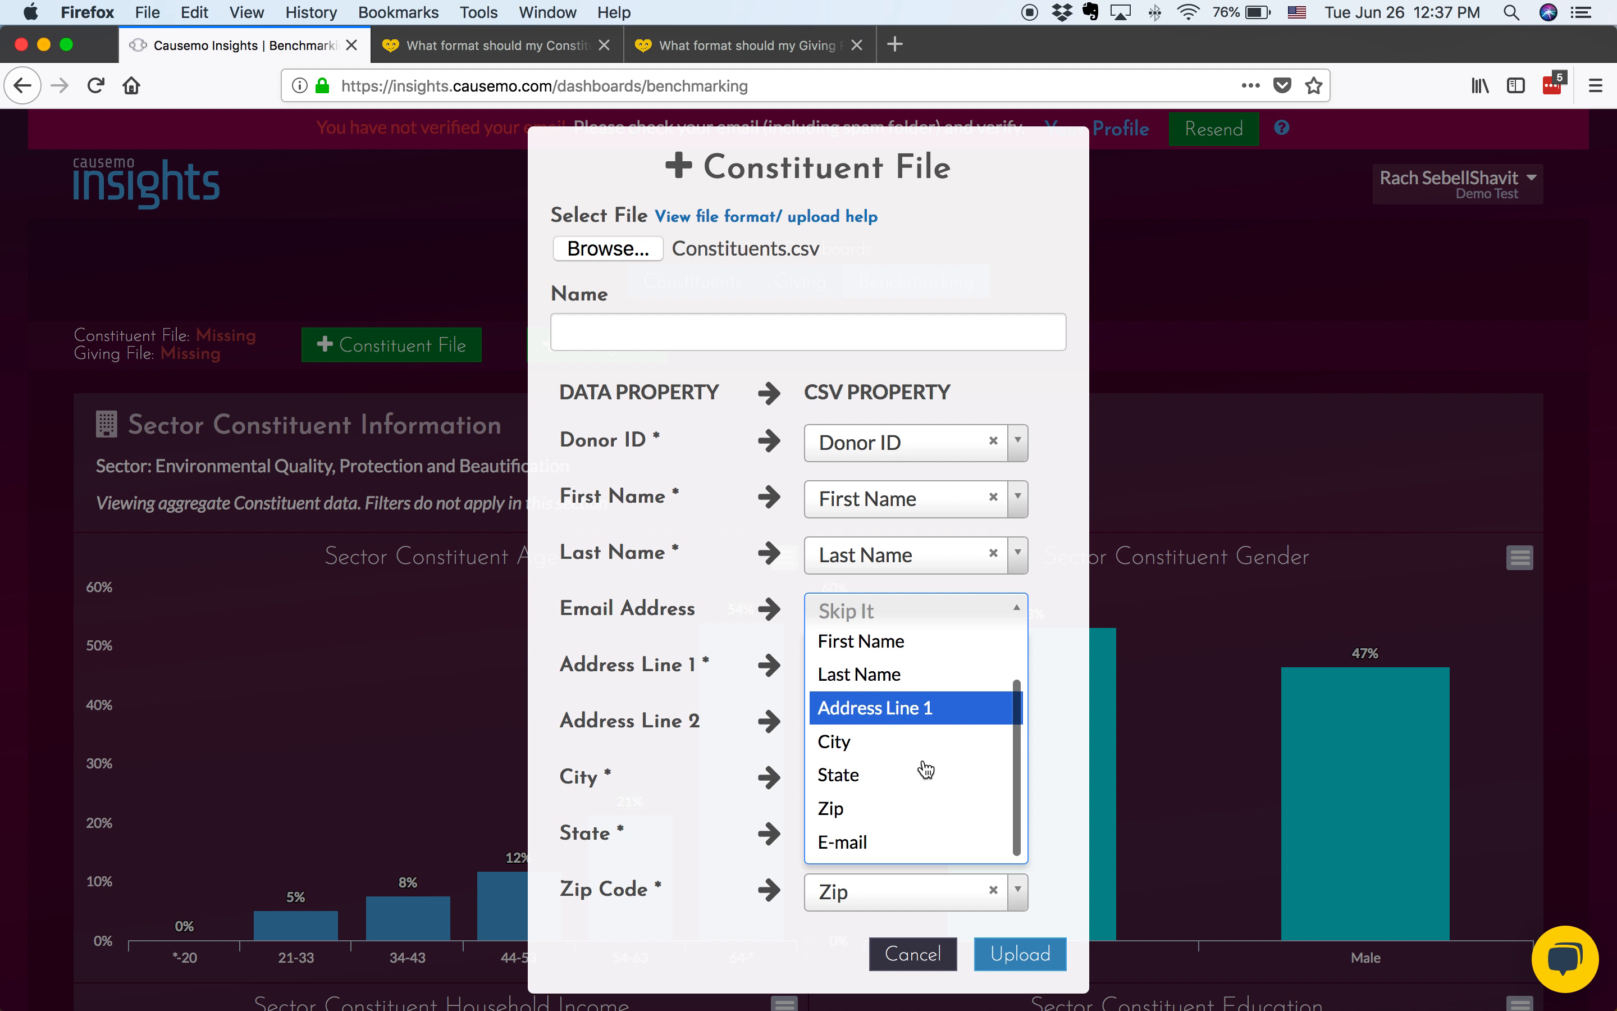
{"action": "left_click", "coordinate": [890, 840]}
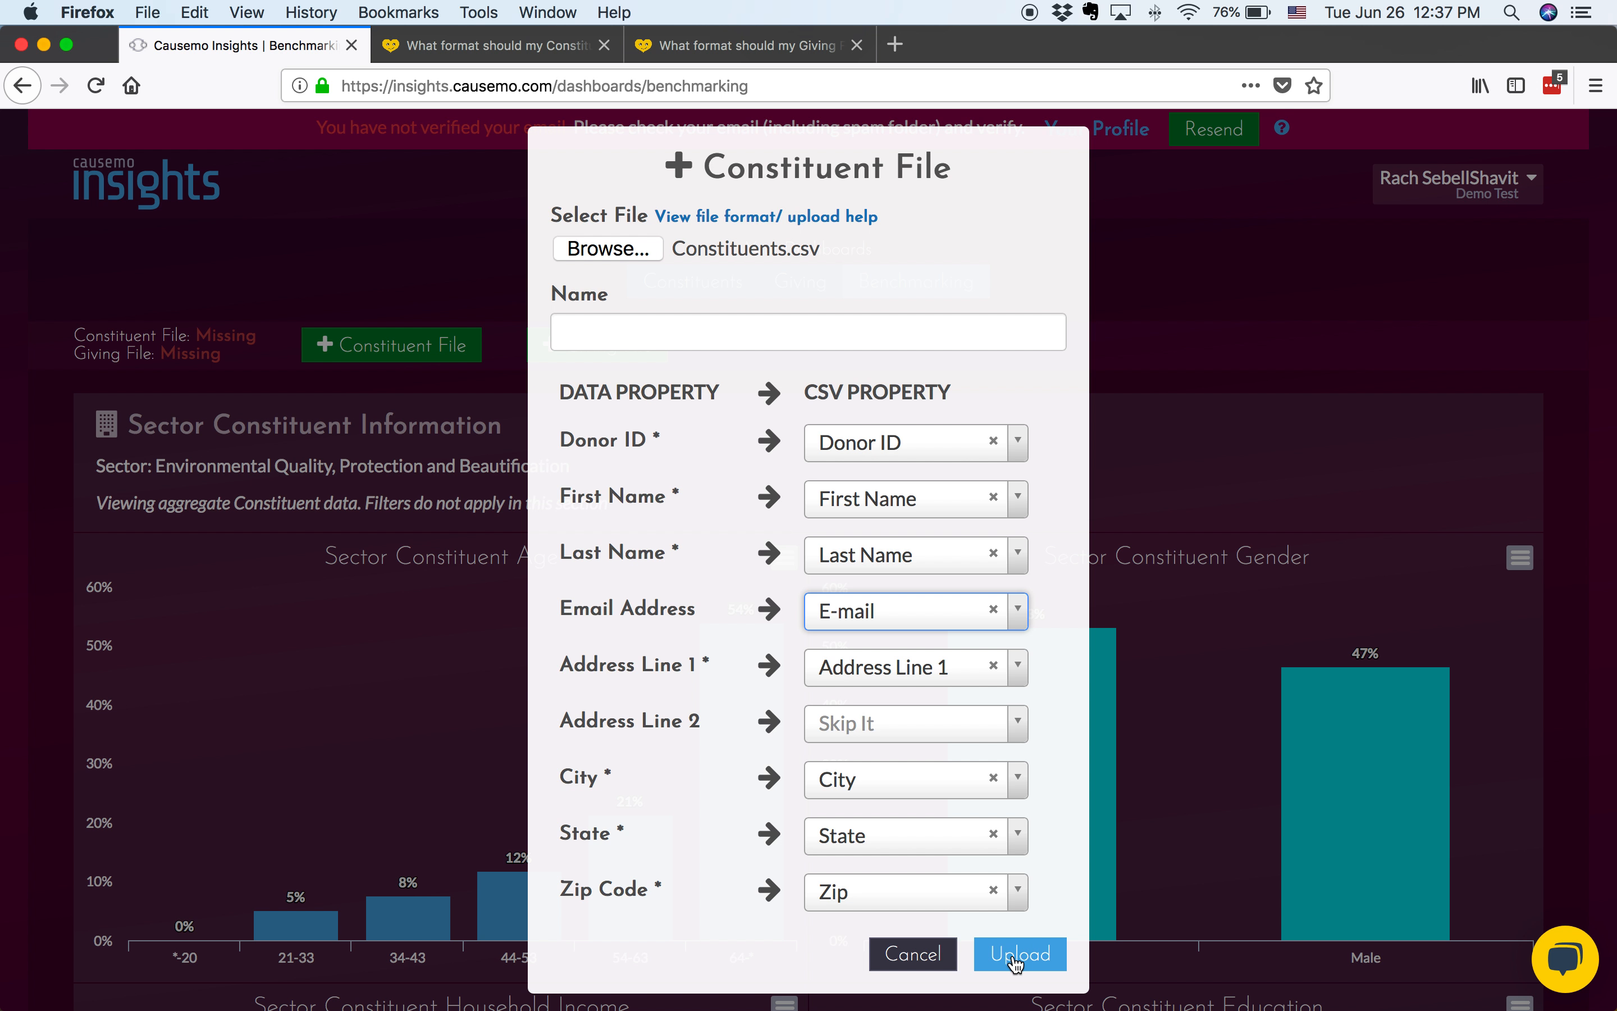
Name the constituent file "2018 Constituents", upload it, and dismiss the processing notice
{"action": "left_click", "coordinate": [887, 336]}
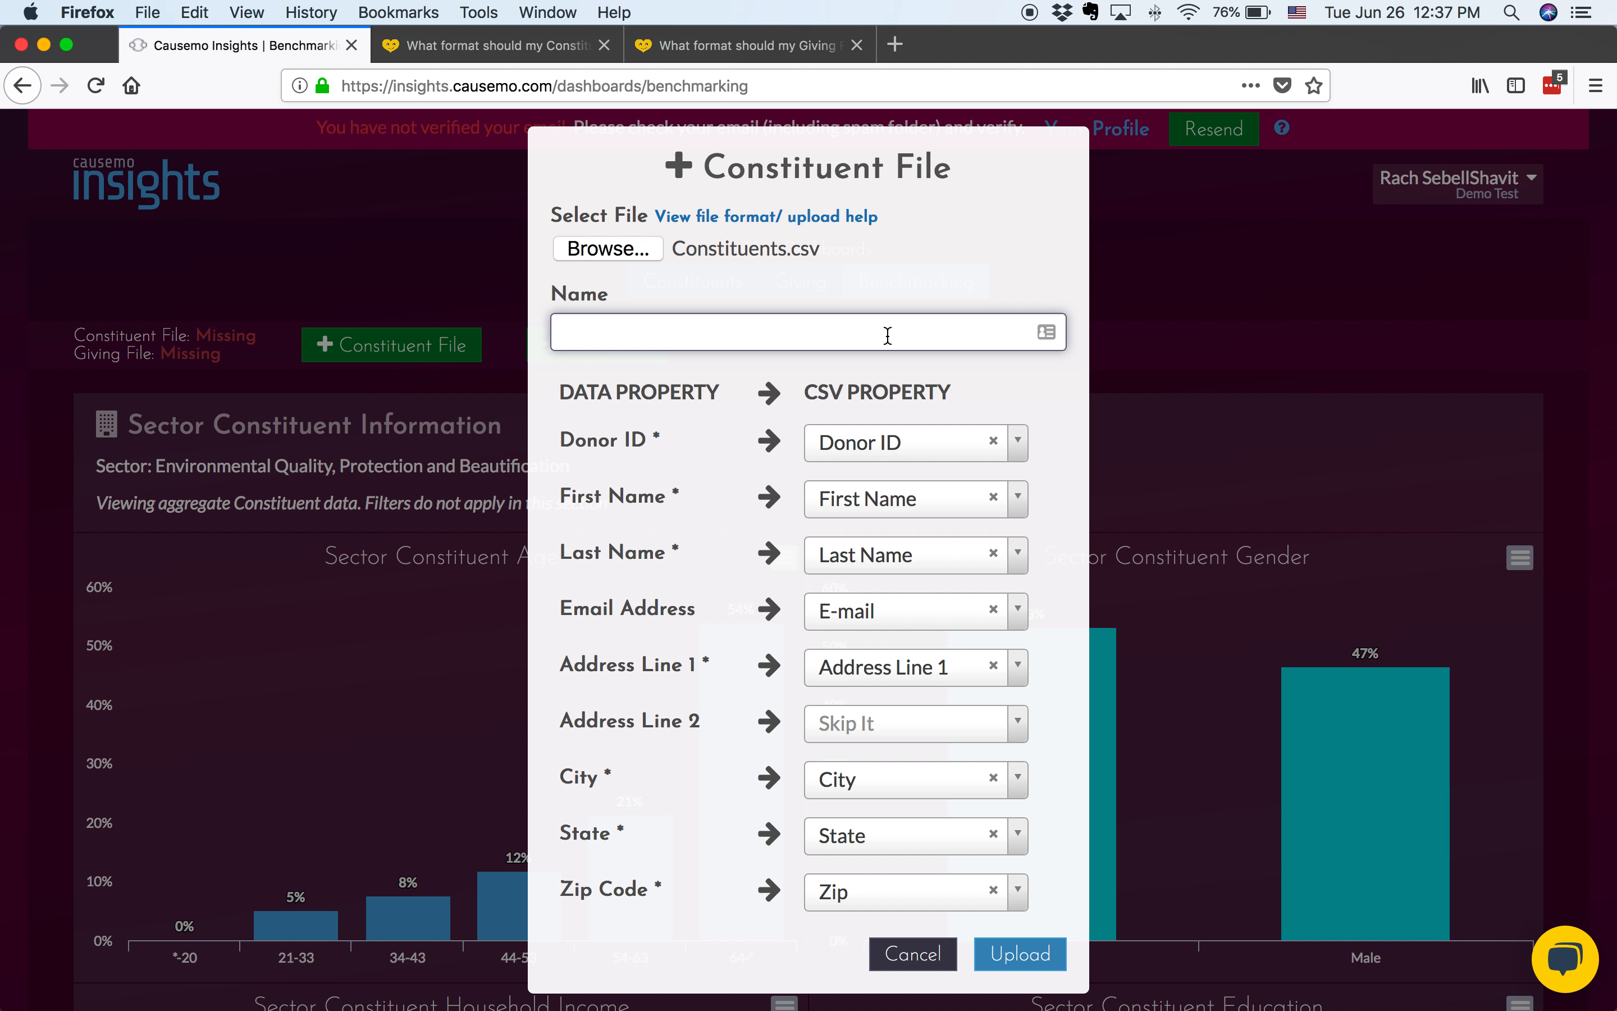
{"action": "type", "text": "2018 Constituents"}
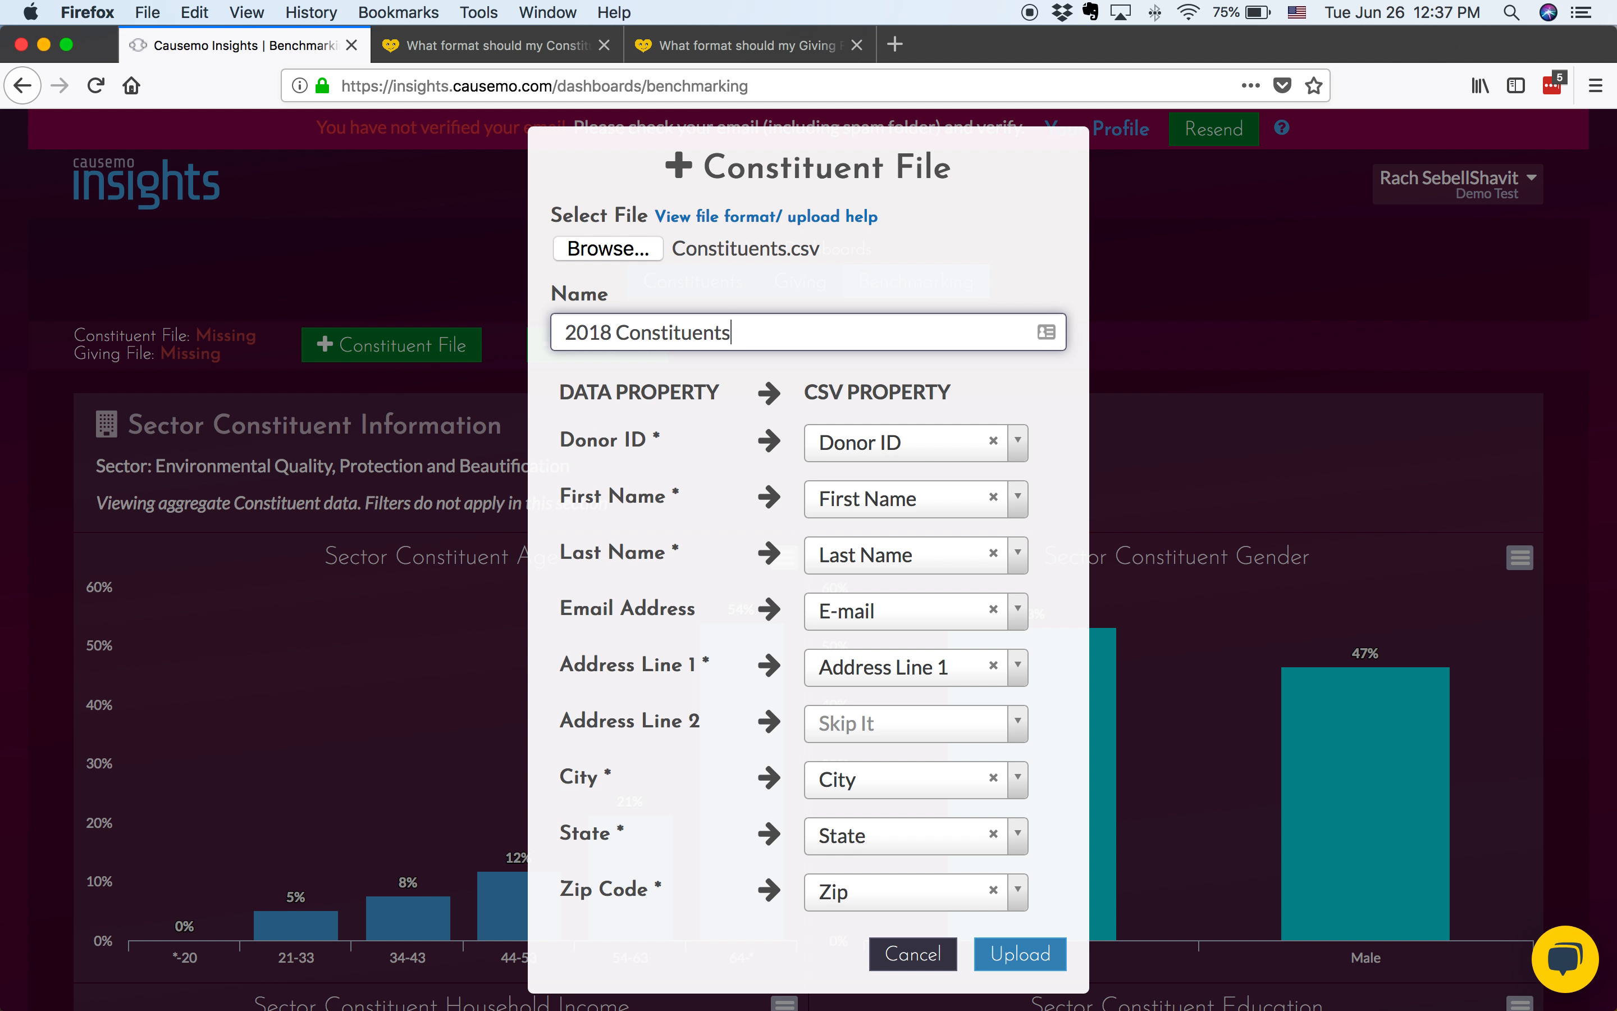
{"action": "left_click", "coordinate": [1051, 950]}
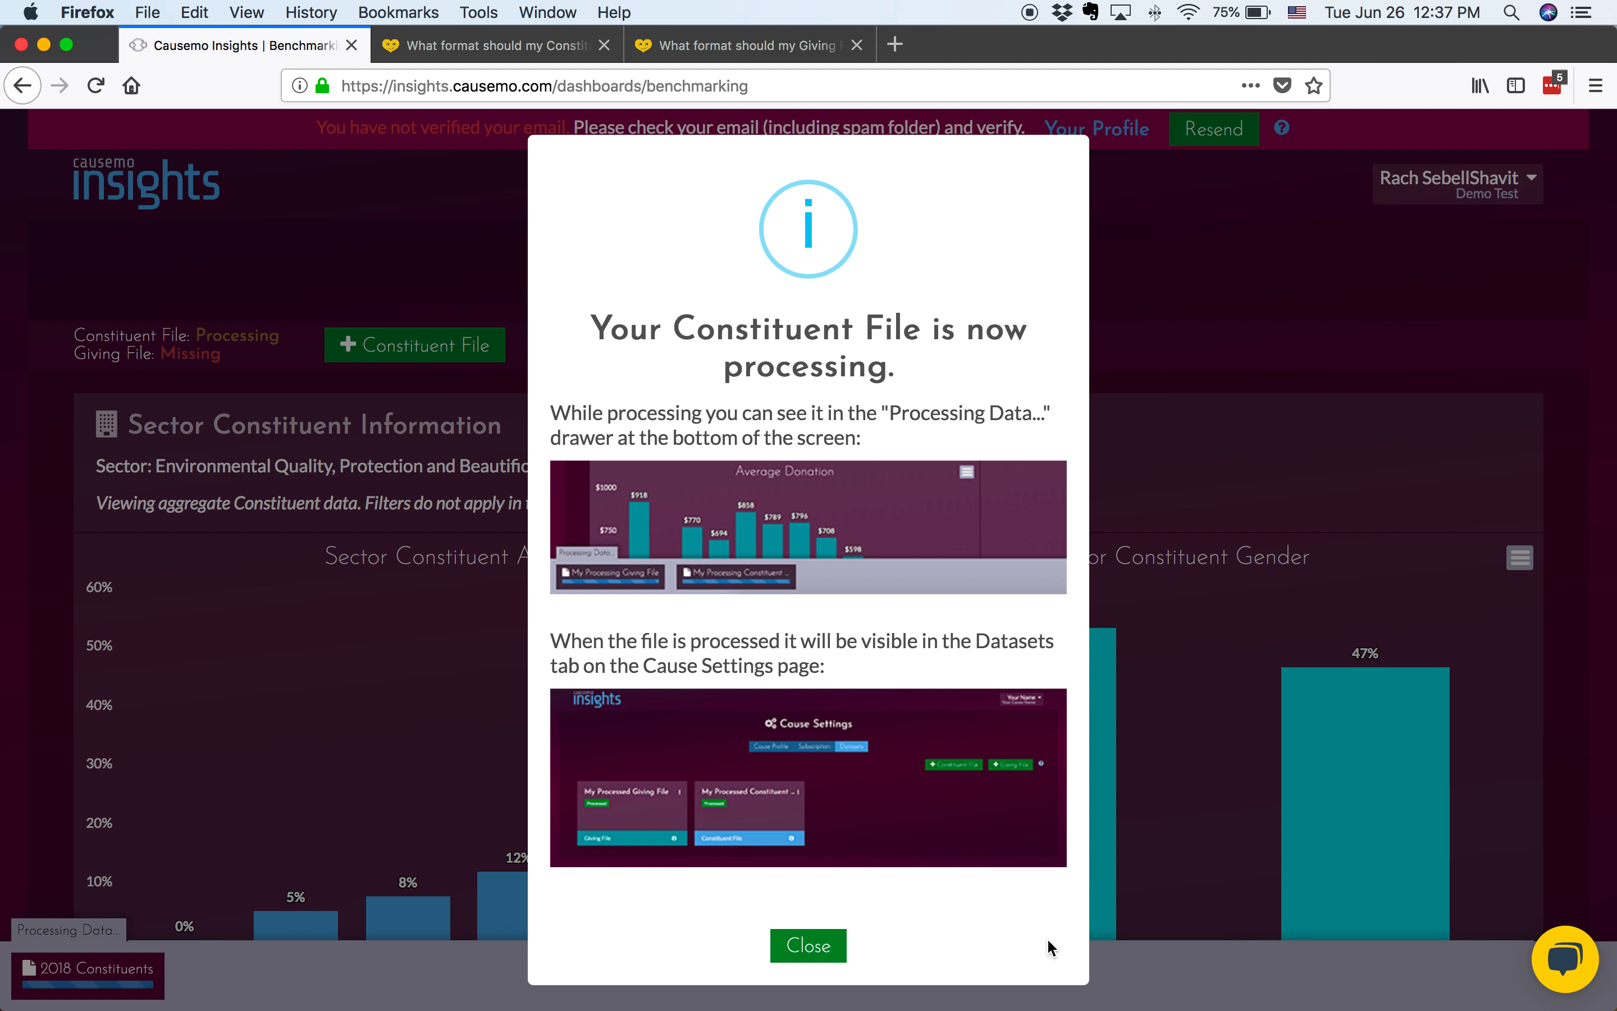
{"action": "left_click", "coordinate": [794, 951]}
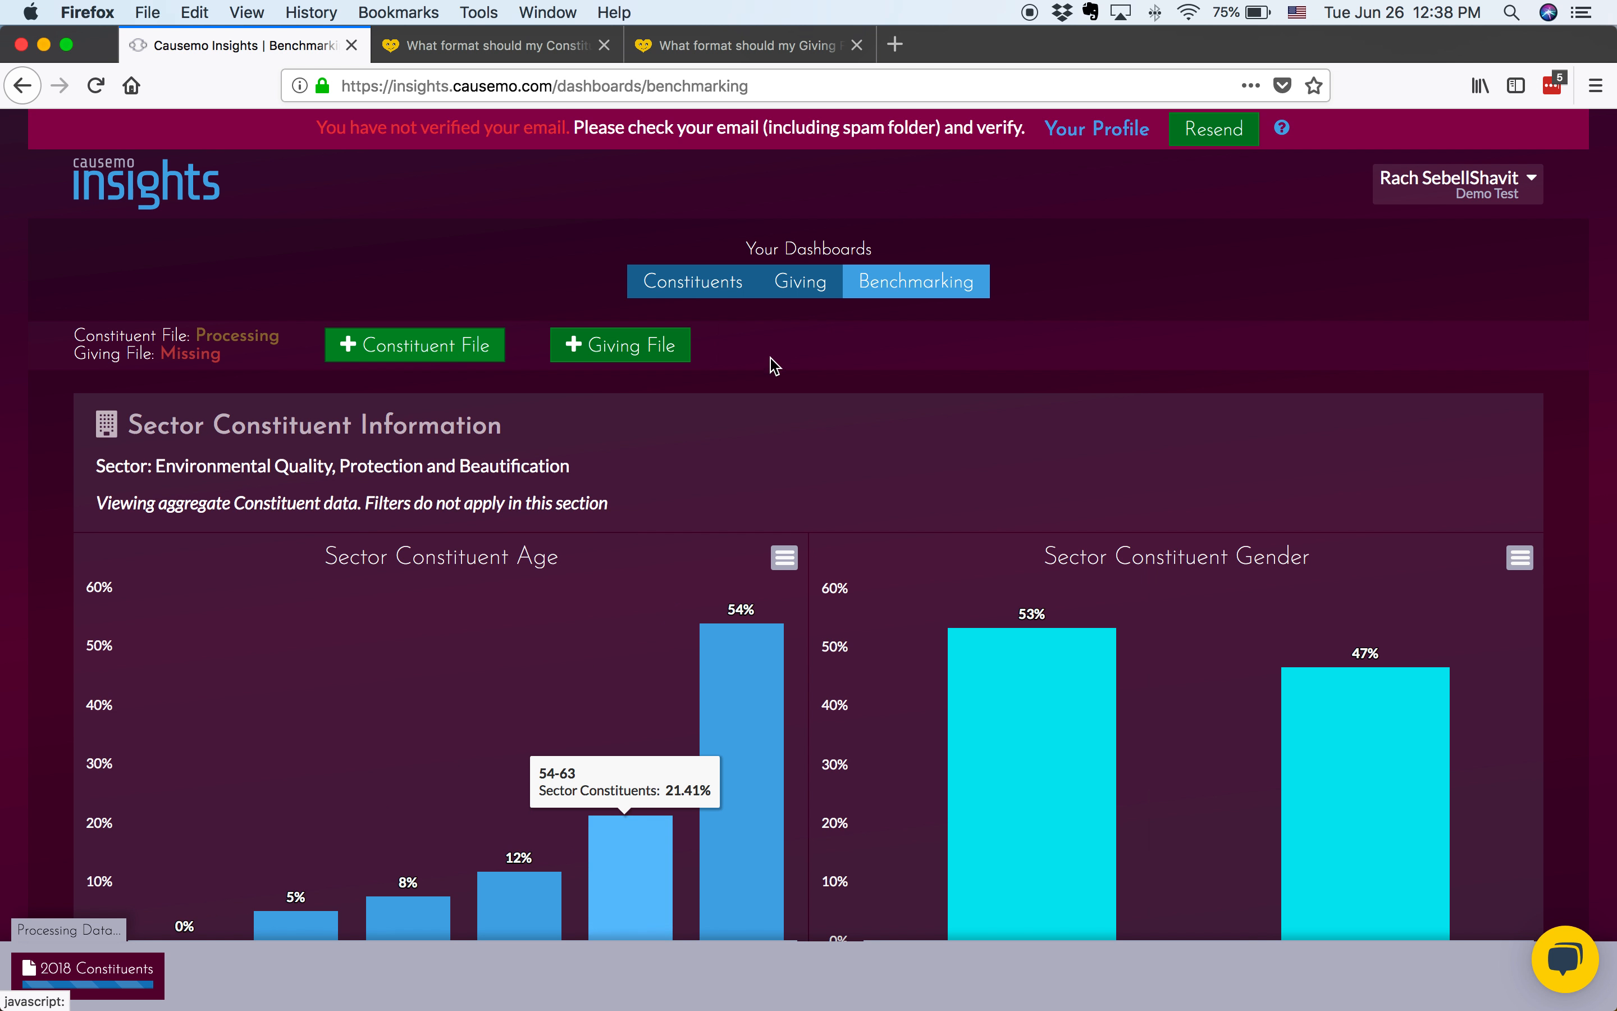
Review the giving file format article, then start a new giving file on the dashboard using Giving.csv from the Desktop
{"action": "left_click", "coordinate": [692, 42]}
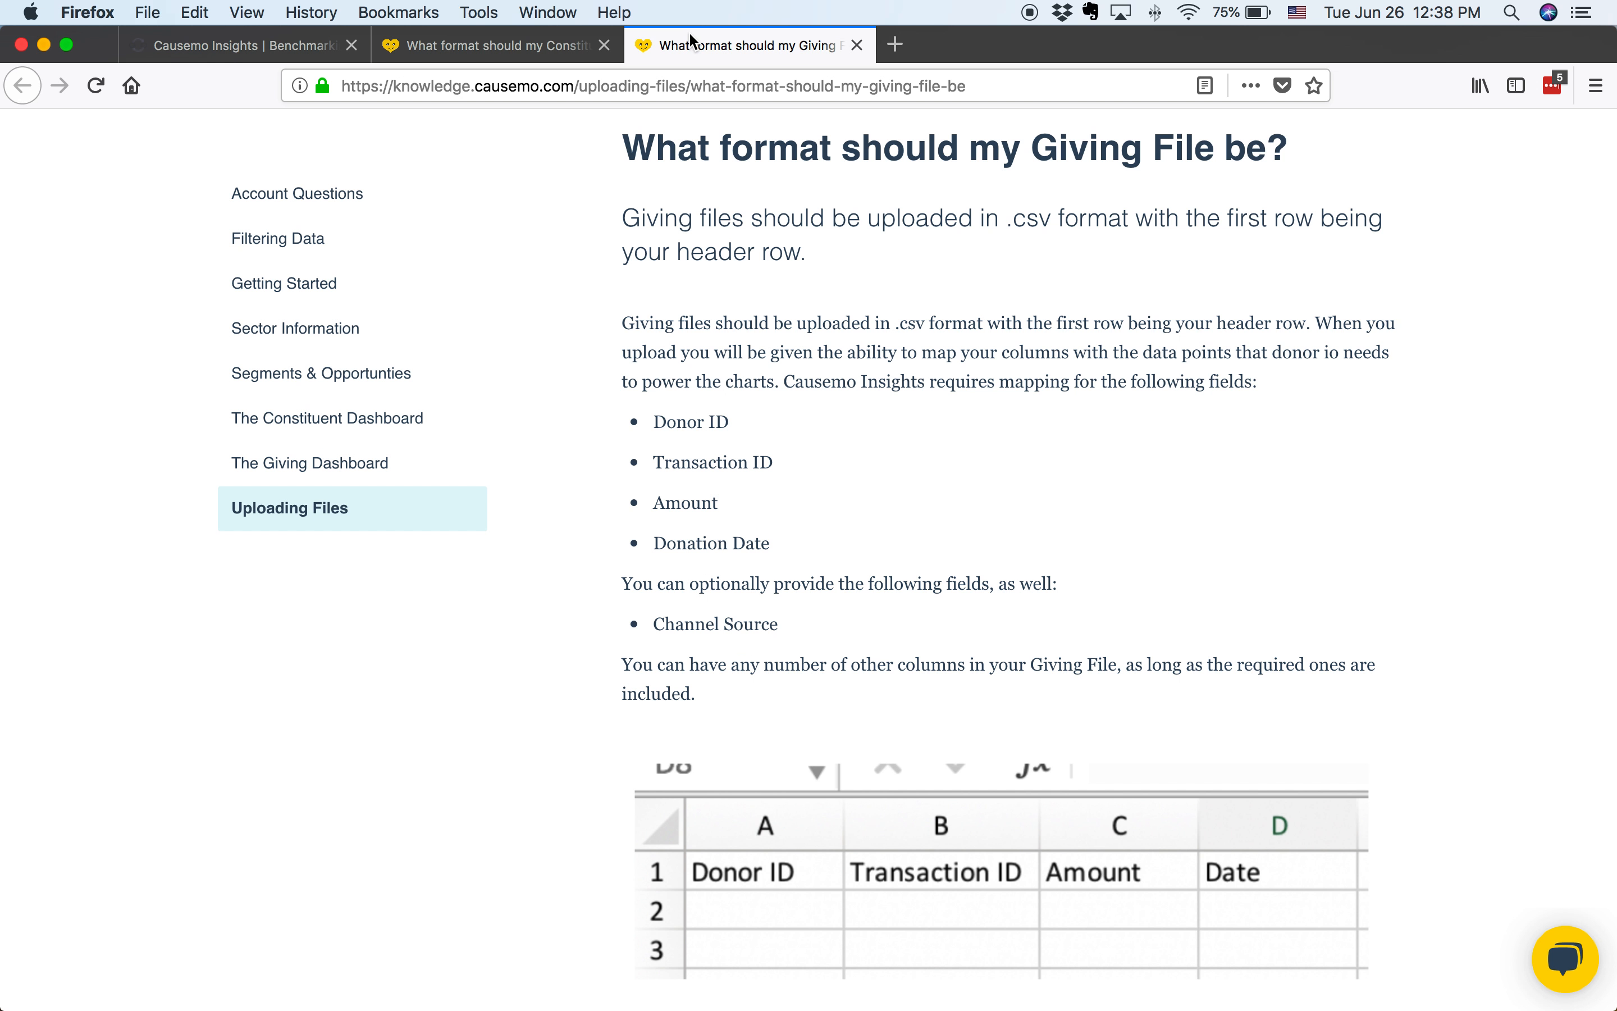
{"action": "left_click", "coordinate": [282, 41]}
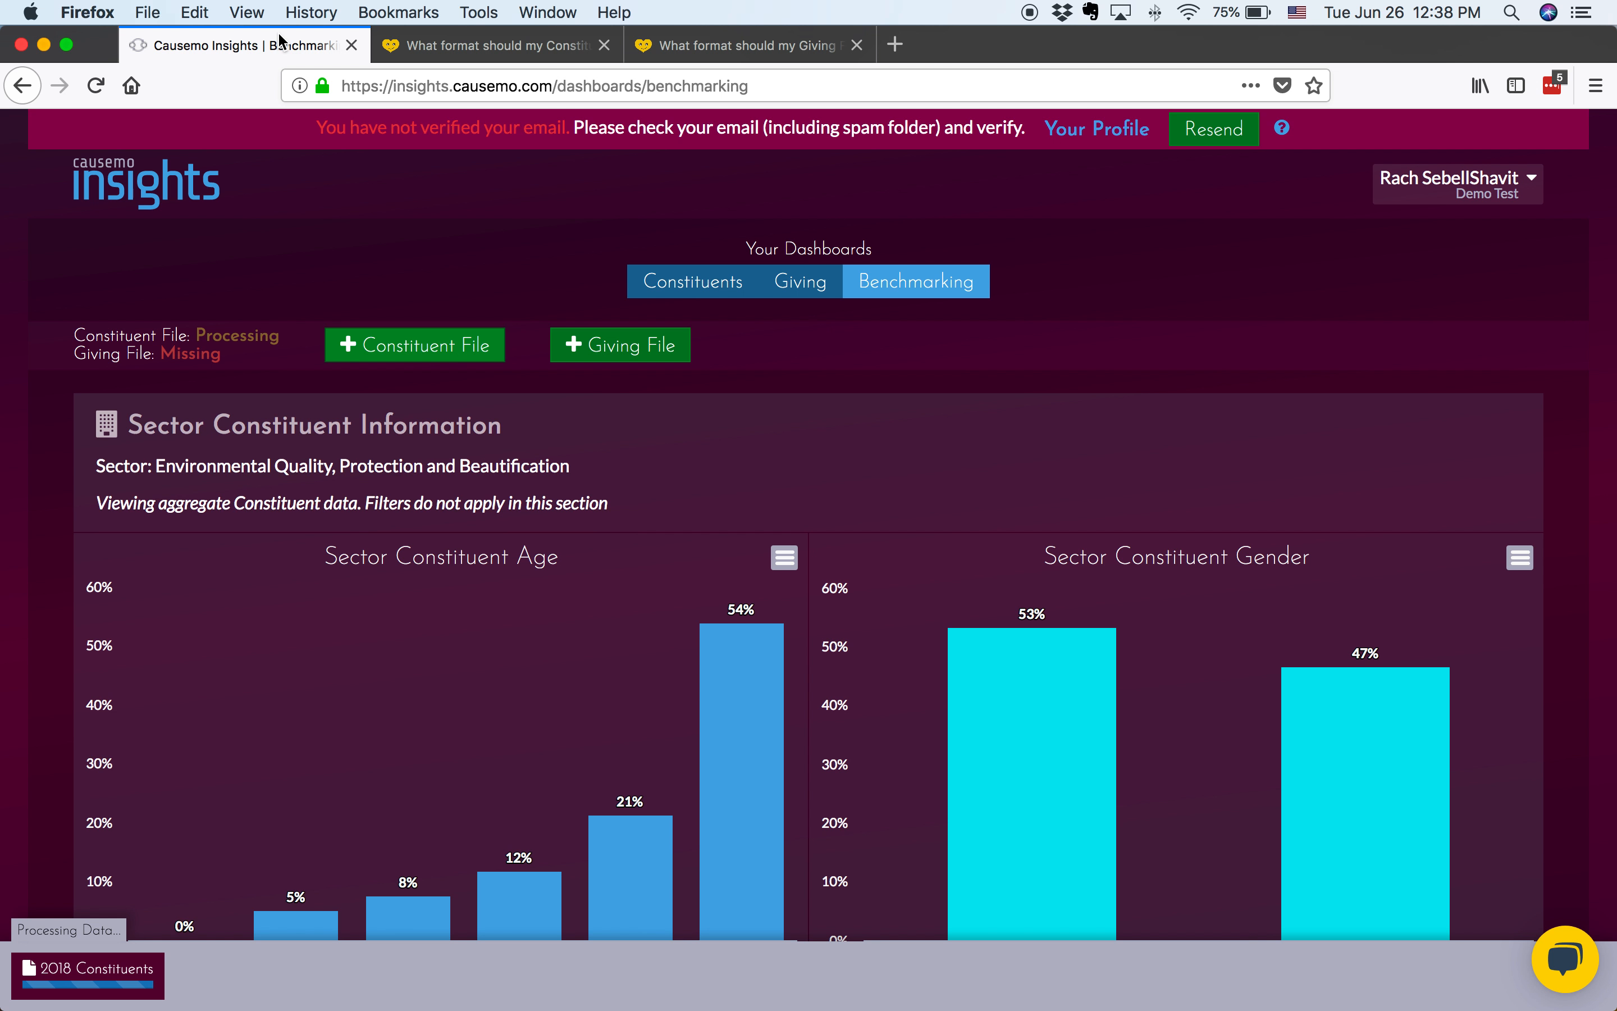
{"action": "left_click", "coordinate": [588, 344]}
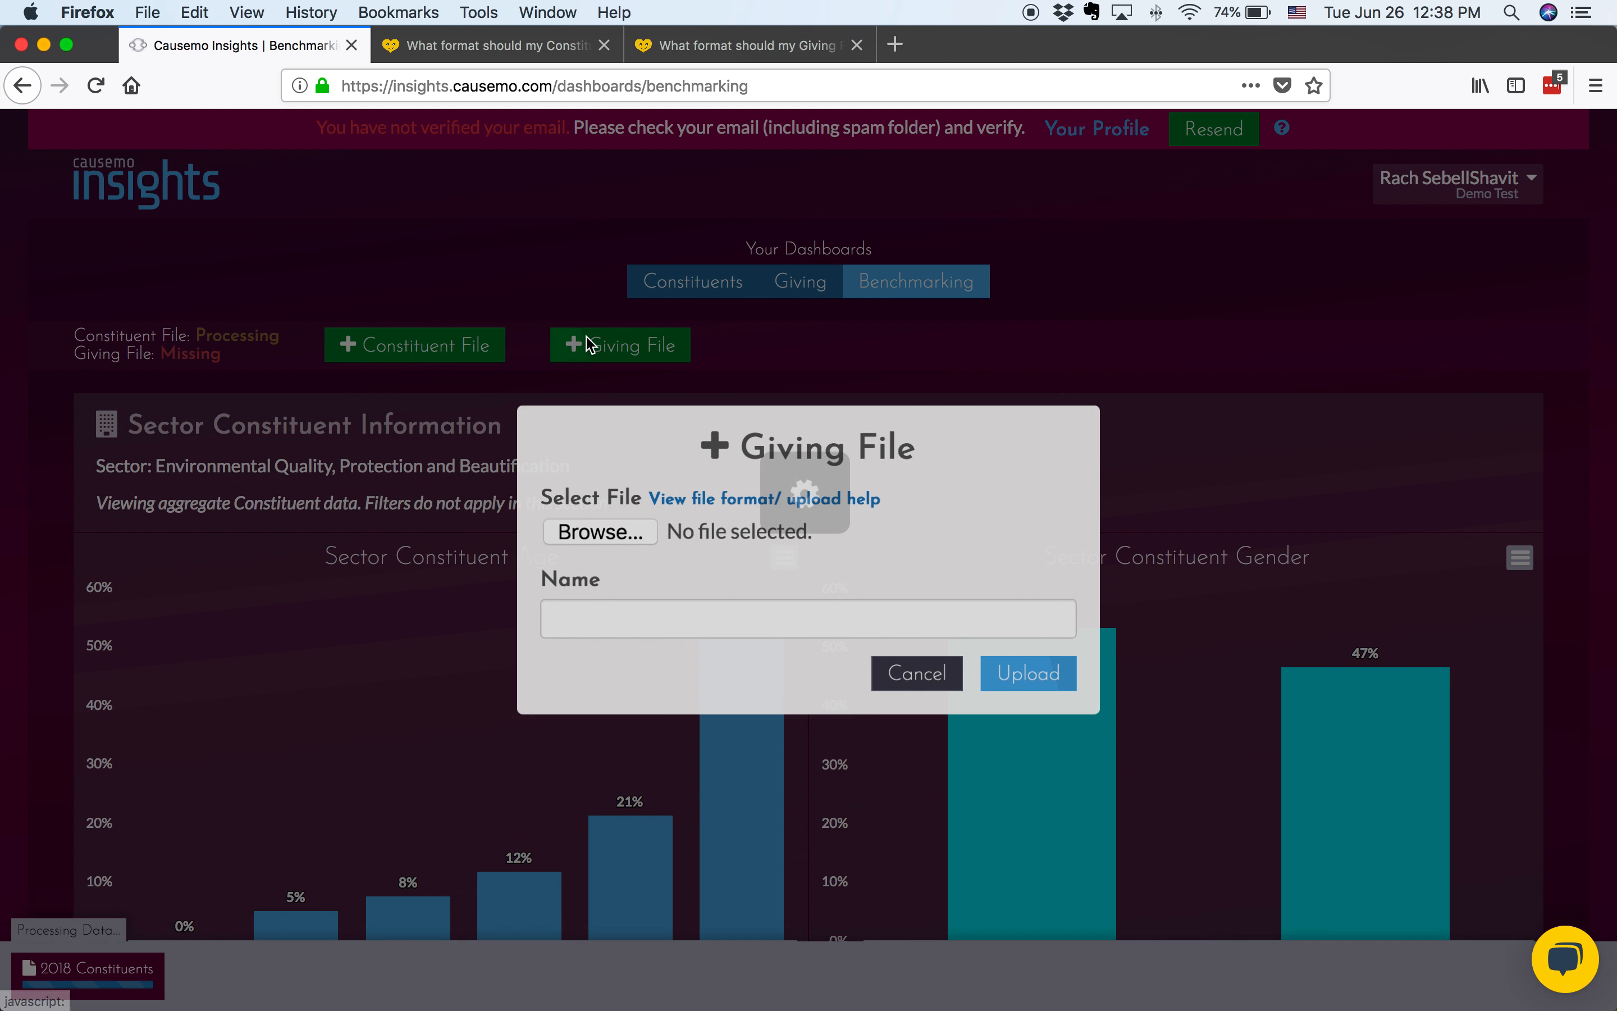
{"action": "left_click", "coordinate": [590, 533]}
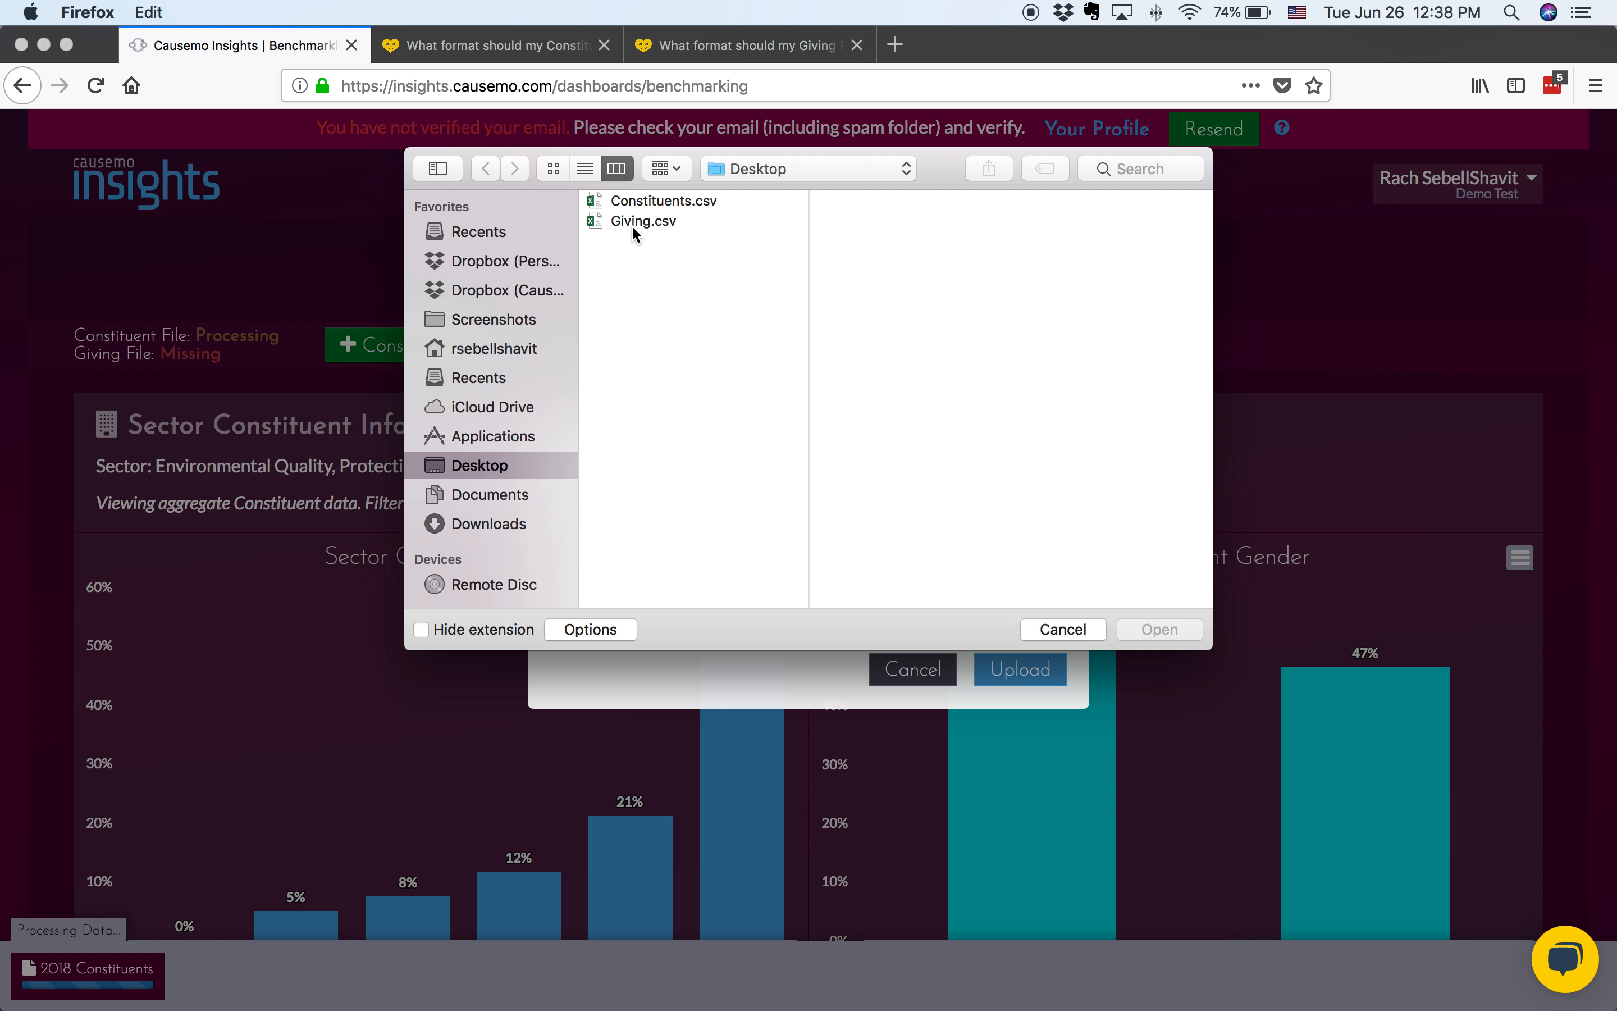
{"action": "left_click", "coordinate": [632, 224]}
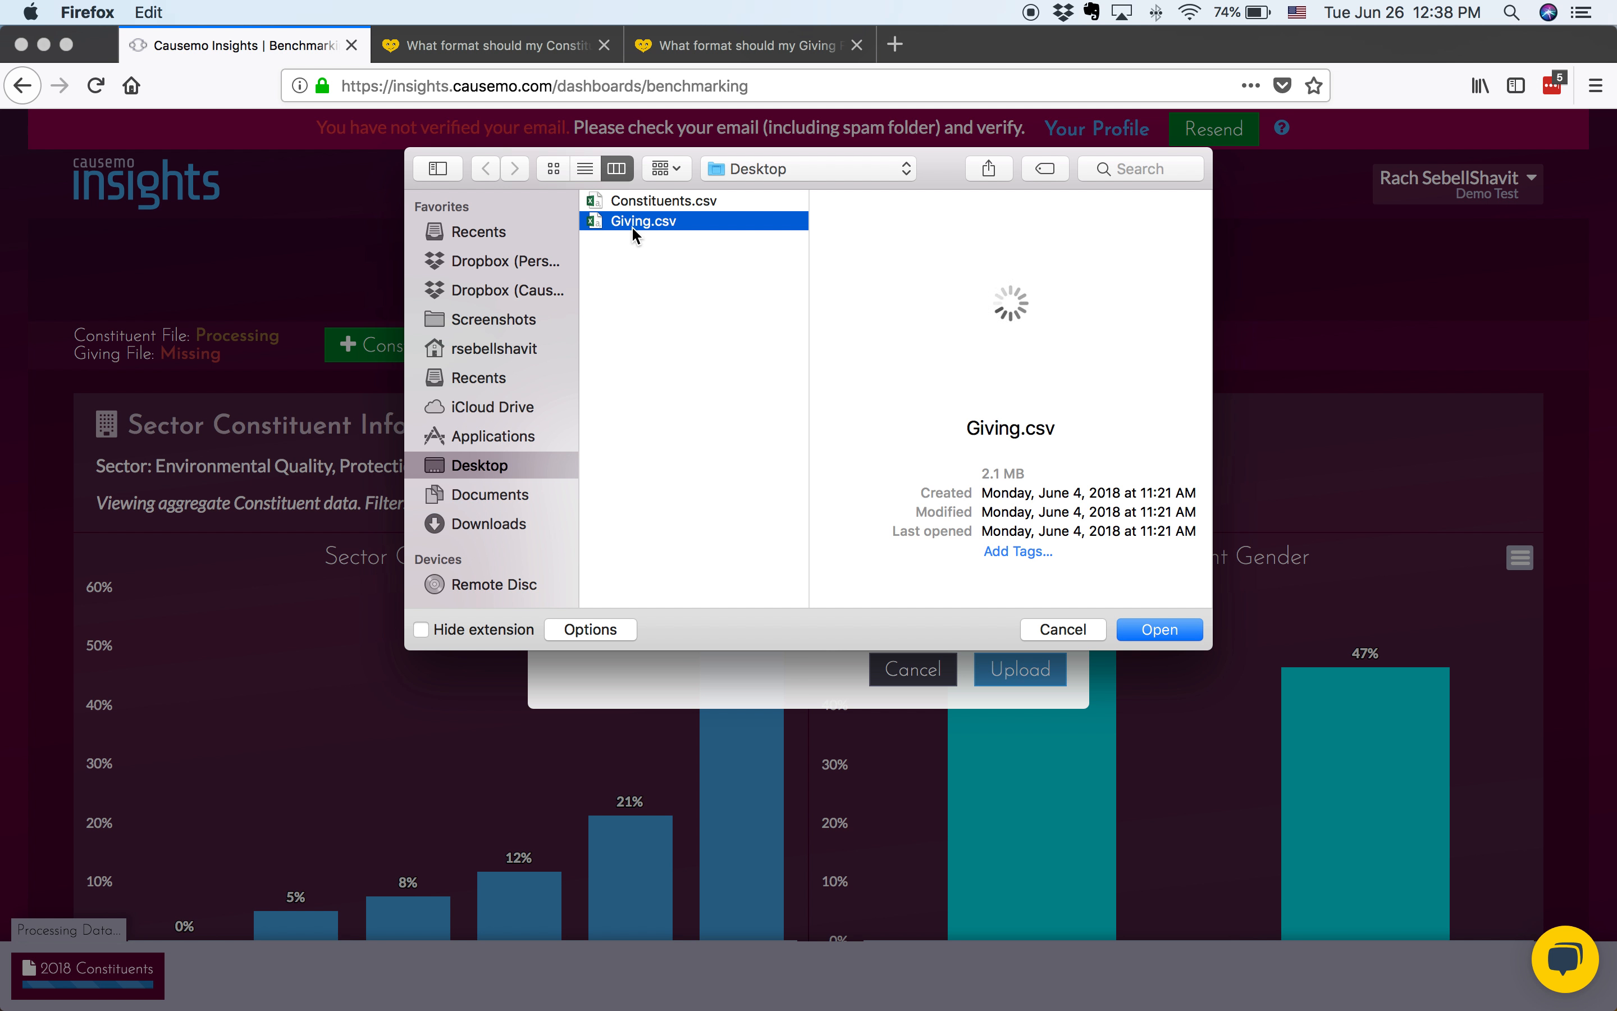
{"action": "left_click", "coordinate": [1158, 639]}
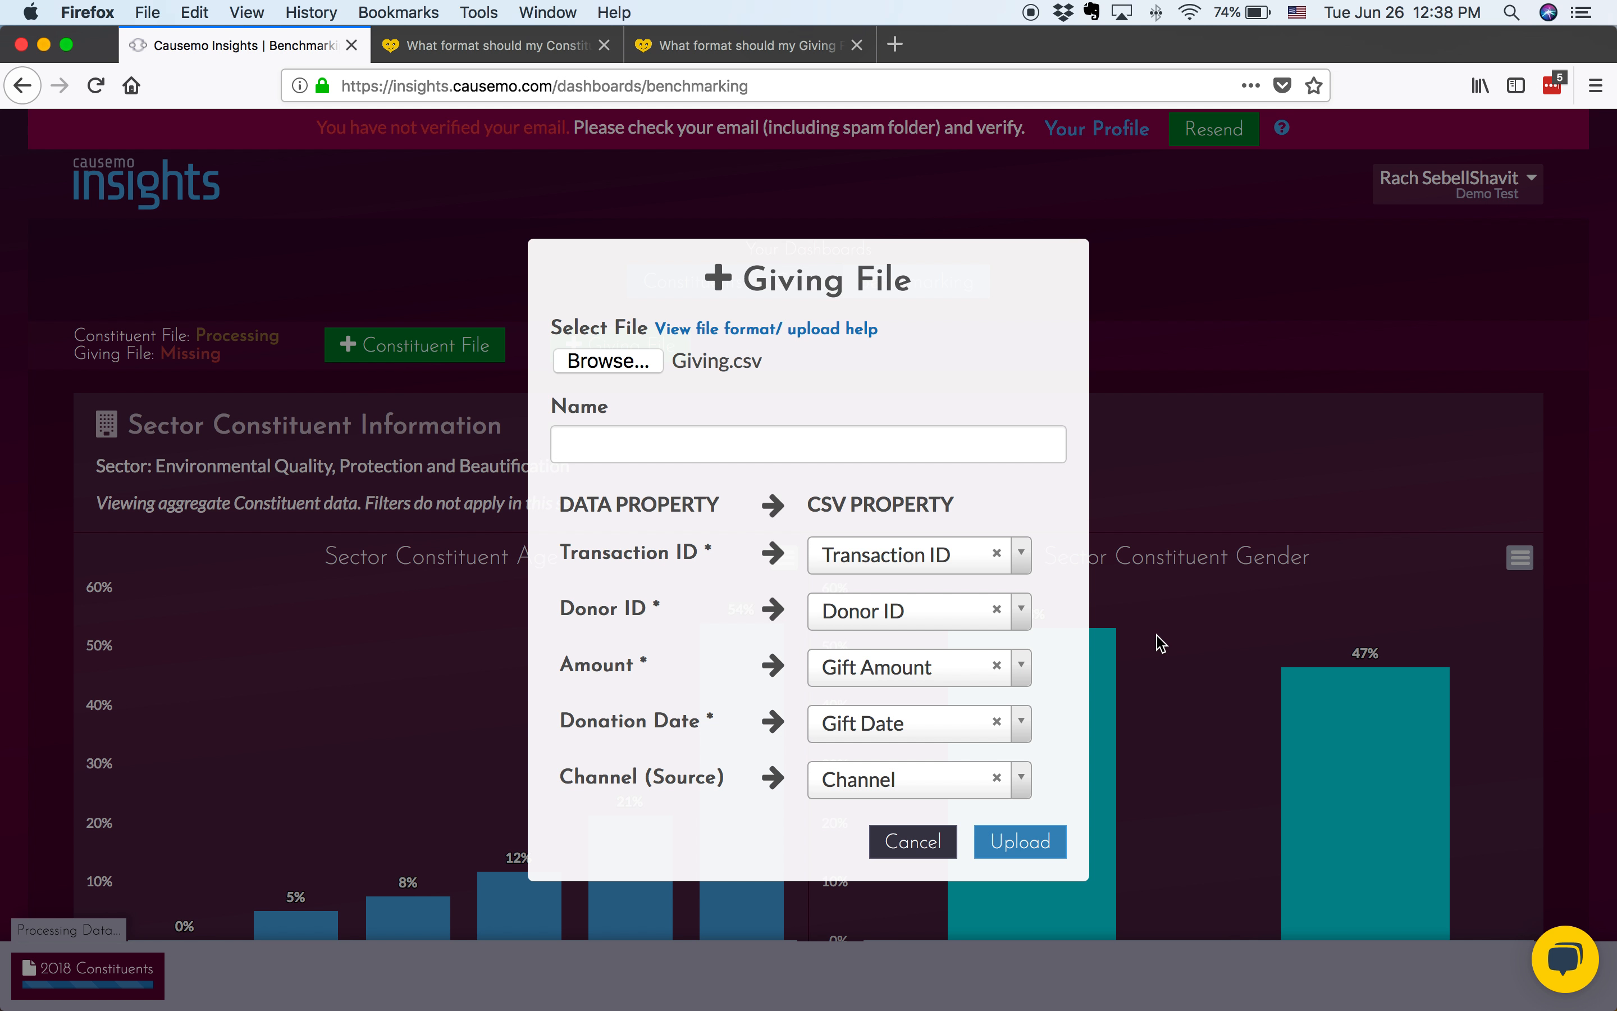
Name the giving file "2015-2018 Giving", upload it with its existing column mapping, and dismiss the processing notice
{"action": "left_click", "coordinate": [955, 439]}
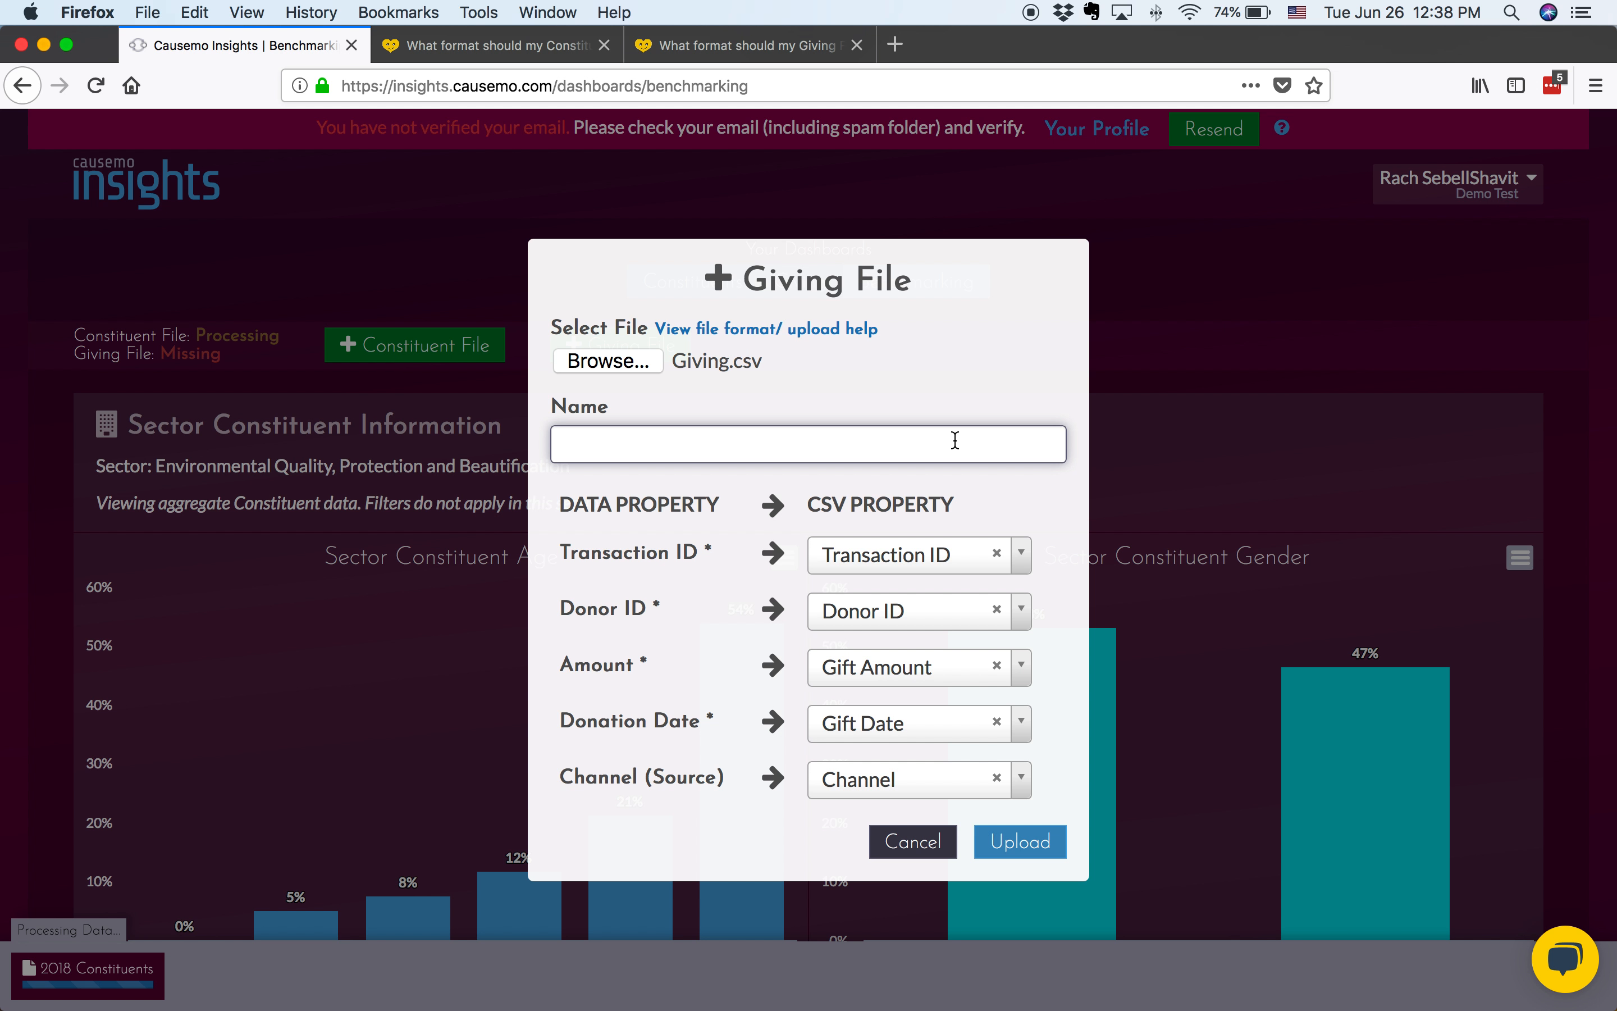
{"action": "type", "text": "2015-2018 Giving"}
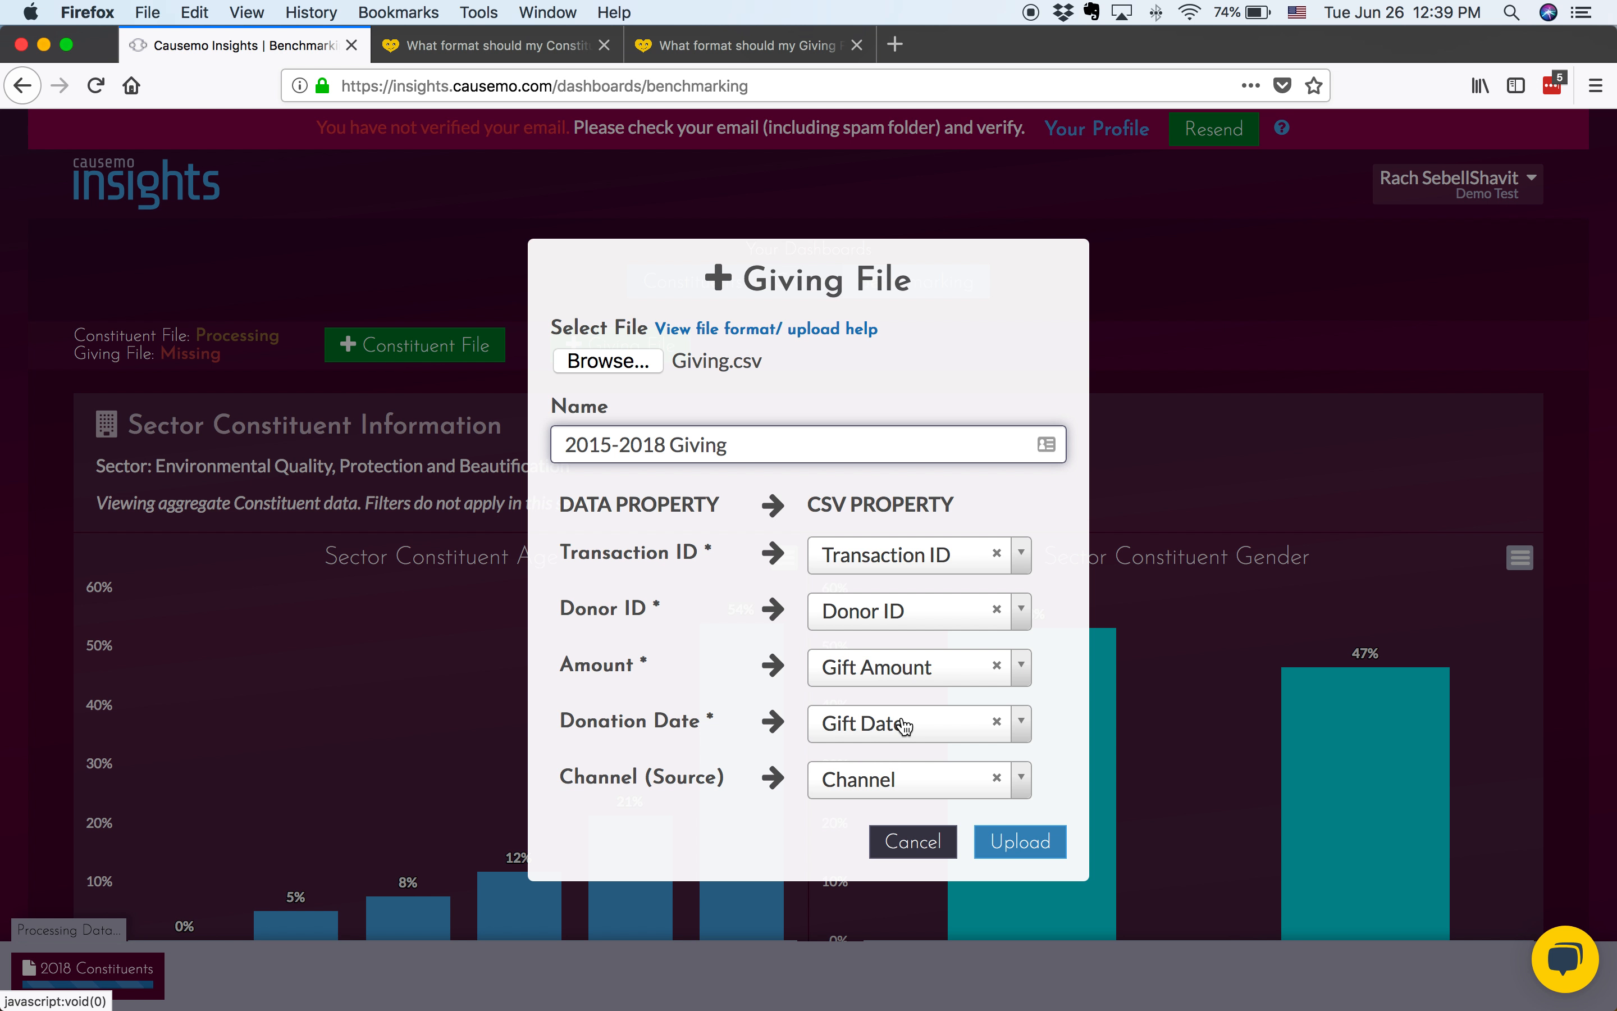
{"action": "left_click", "coordinate": [1033, 853]}
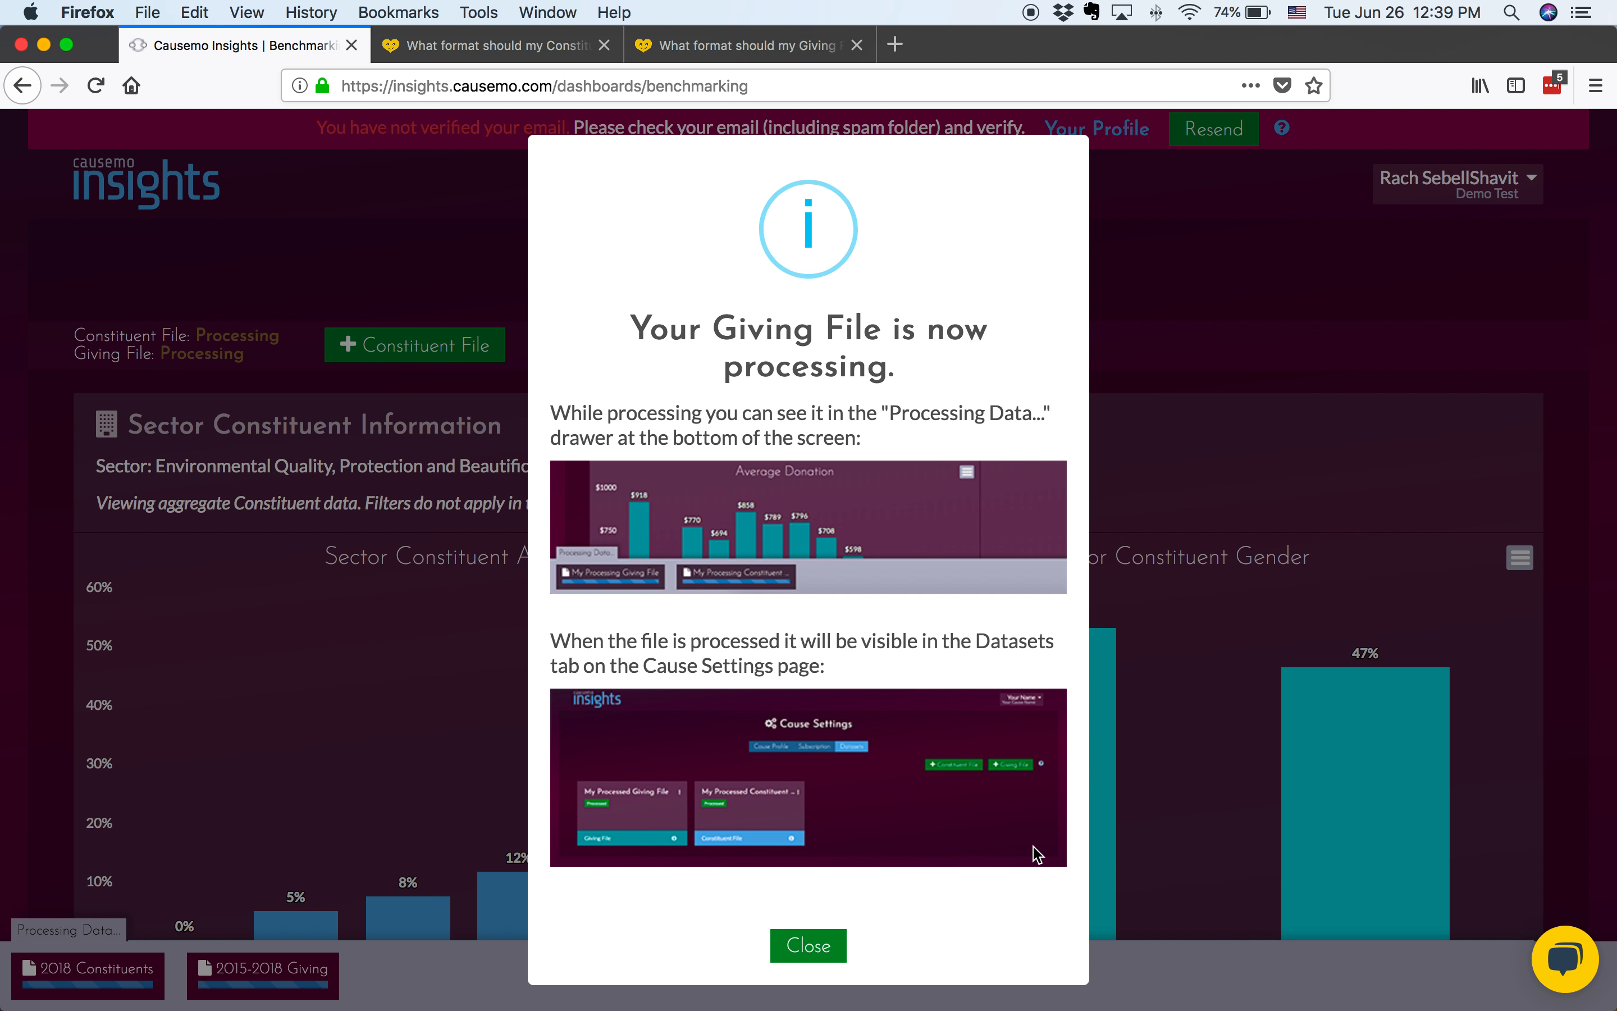
{"action": "left_click", "coordinate": [833, 945]}
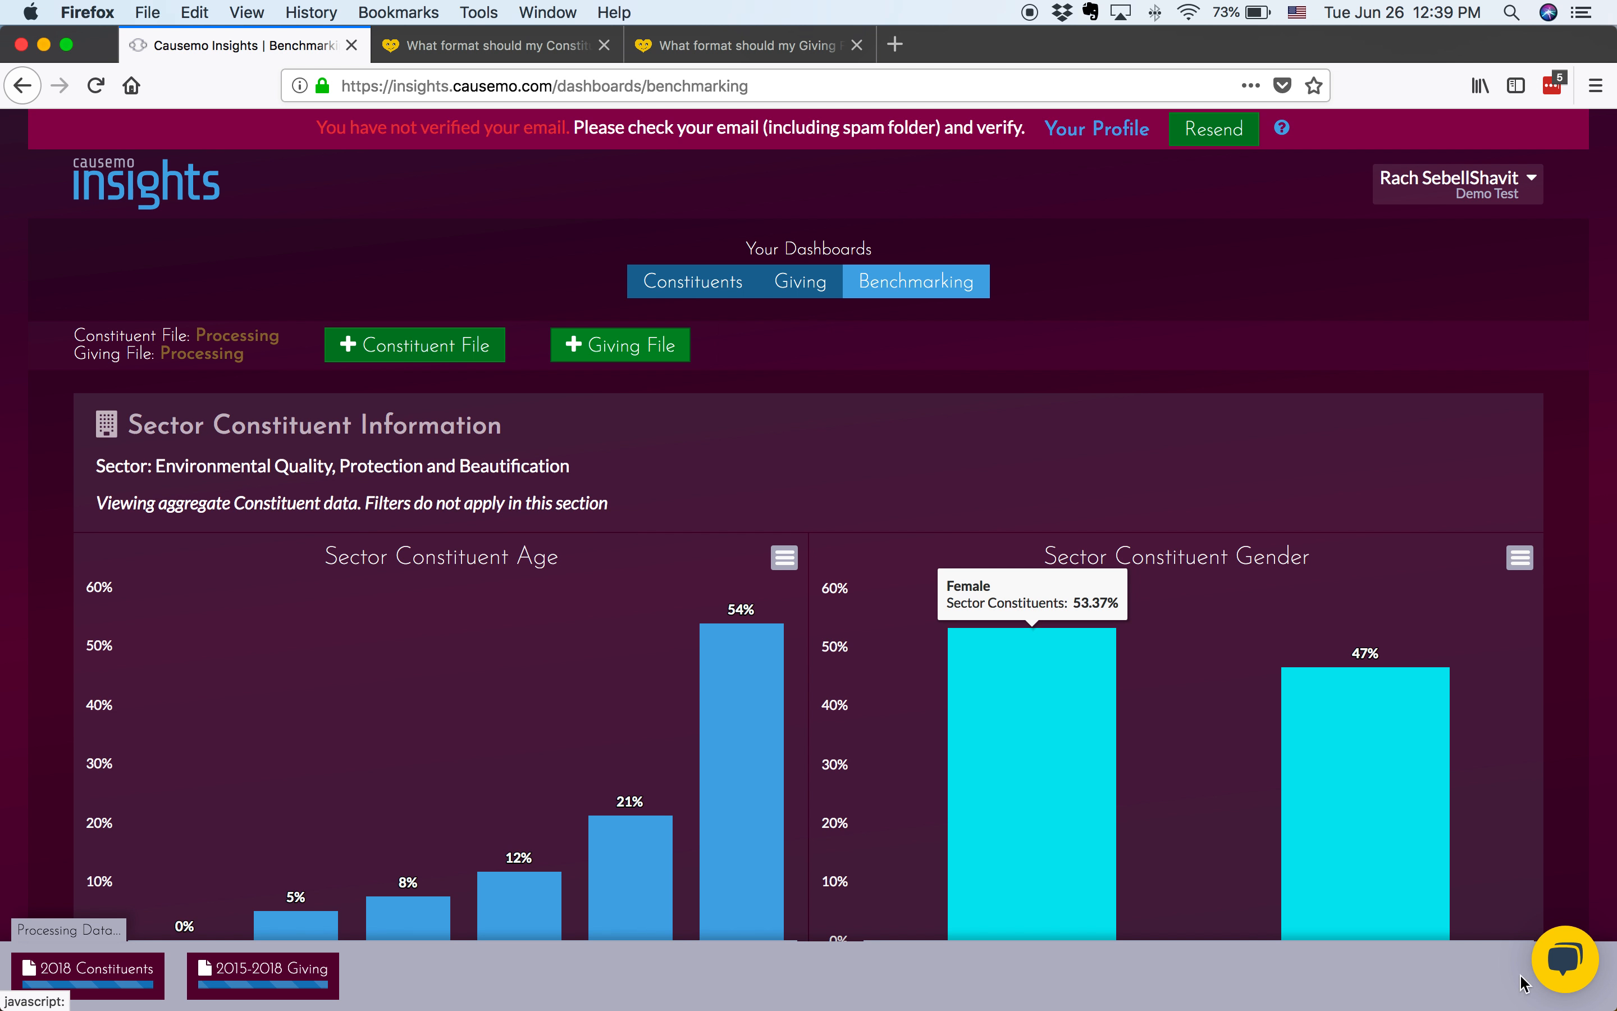
Open the knowledge.causemo.com help center from the support chat, search it for "upload", and browse its article categories
{"action": "left_click", "coordinate": [1570, 969]}
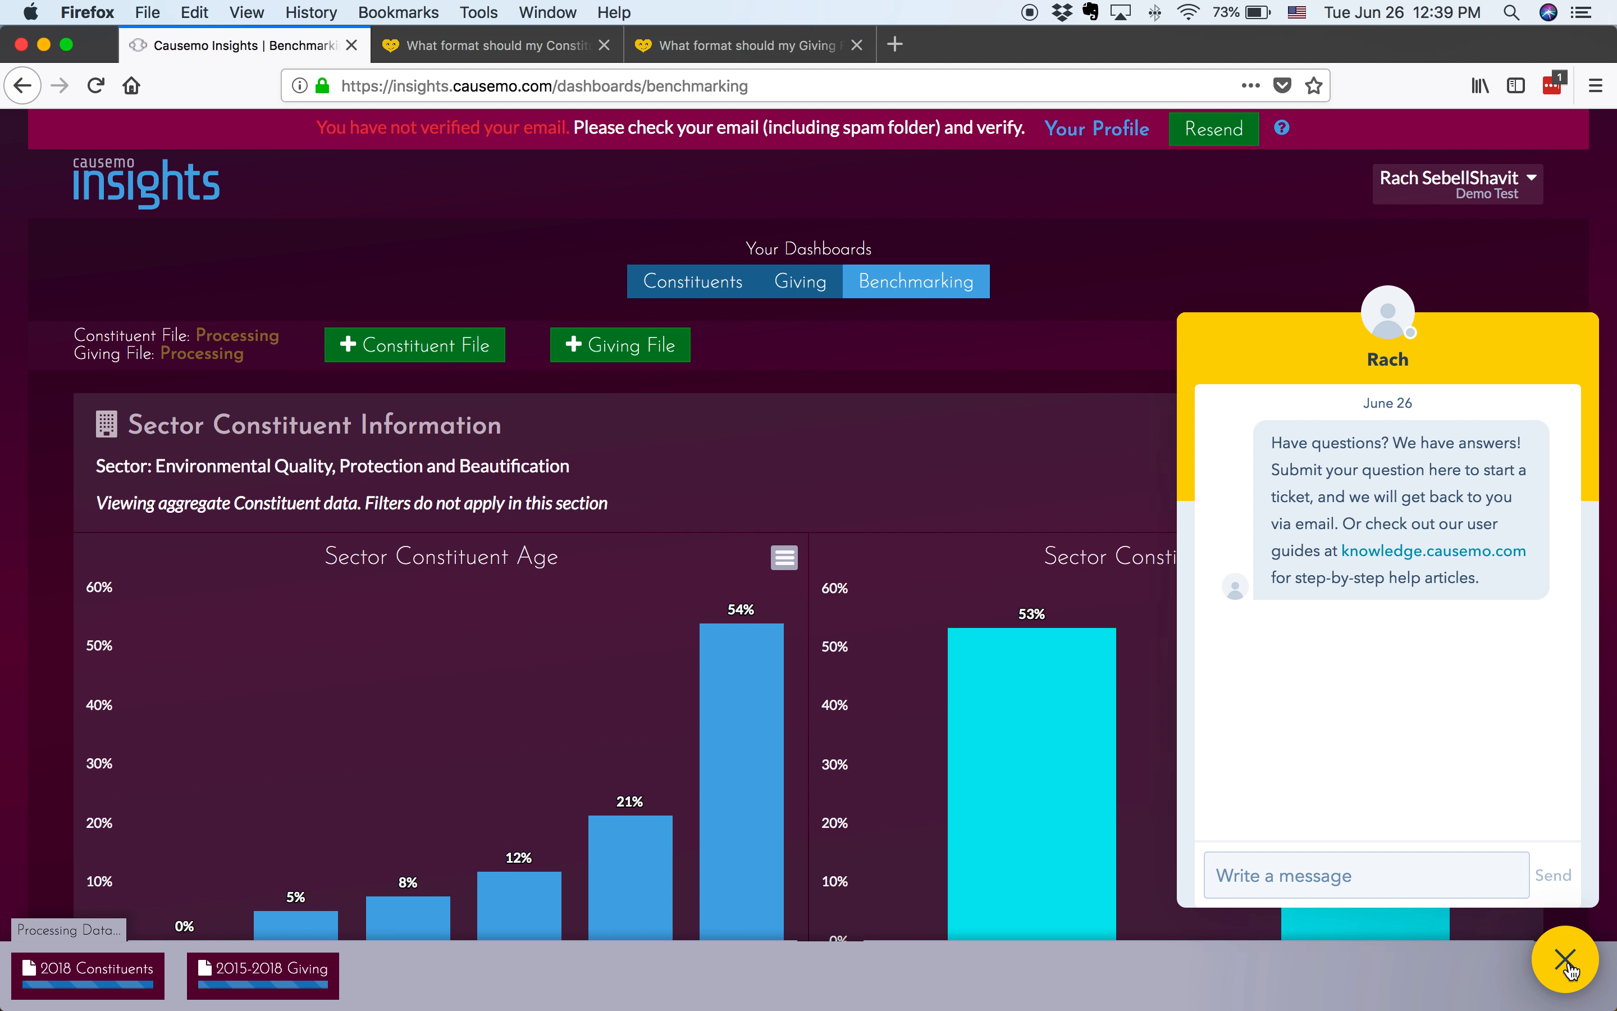
{"action": "left_click", "coordinate": [1477, 555]}
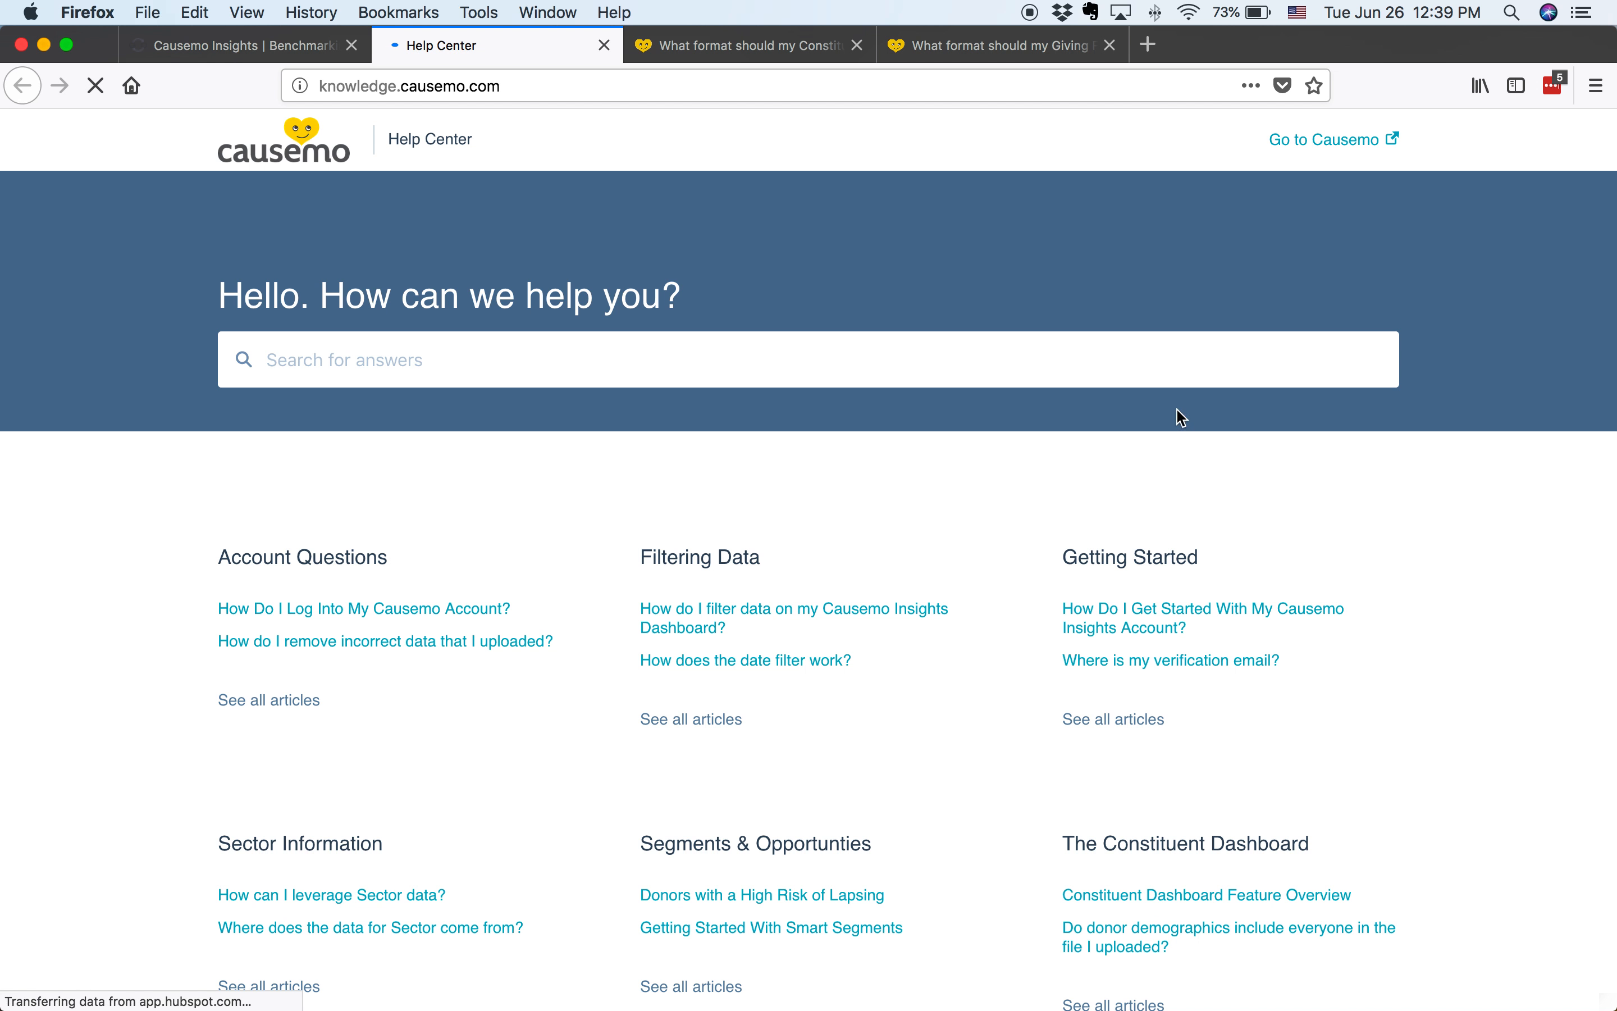
{"action": "left_click", "coordinate": [1162, 355]}
{"action": "type", "text": "upload"}
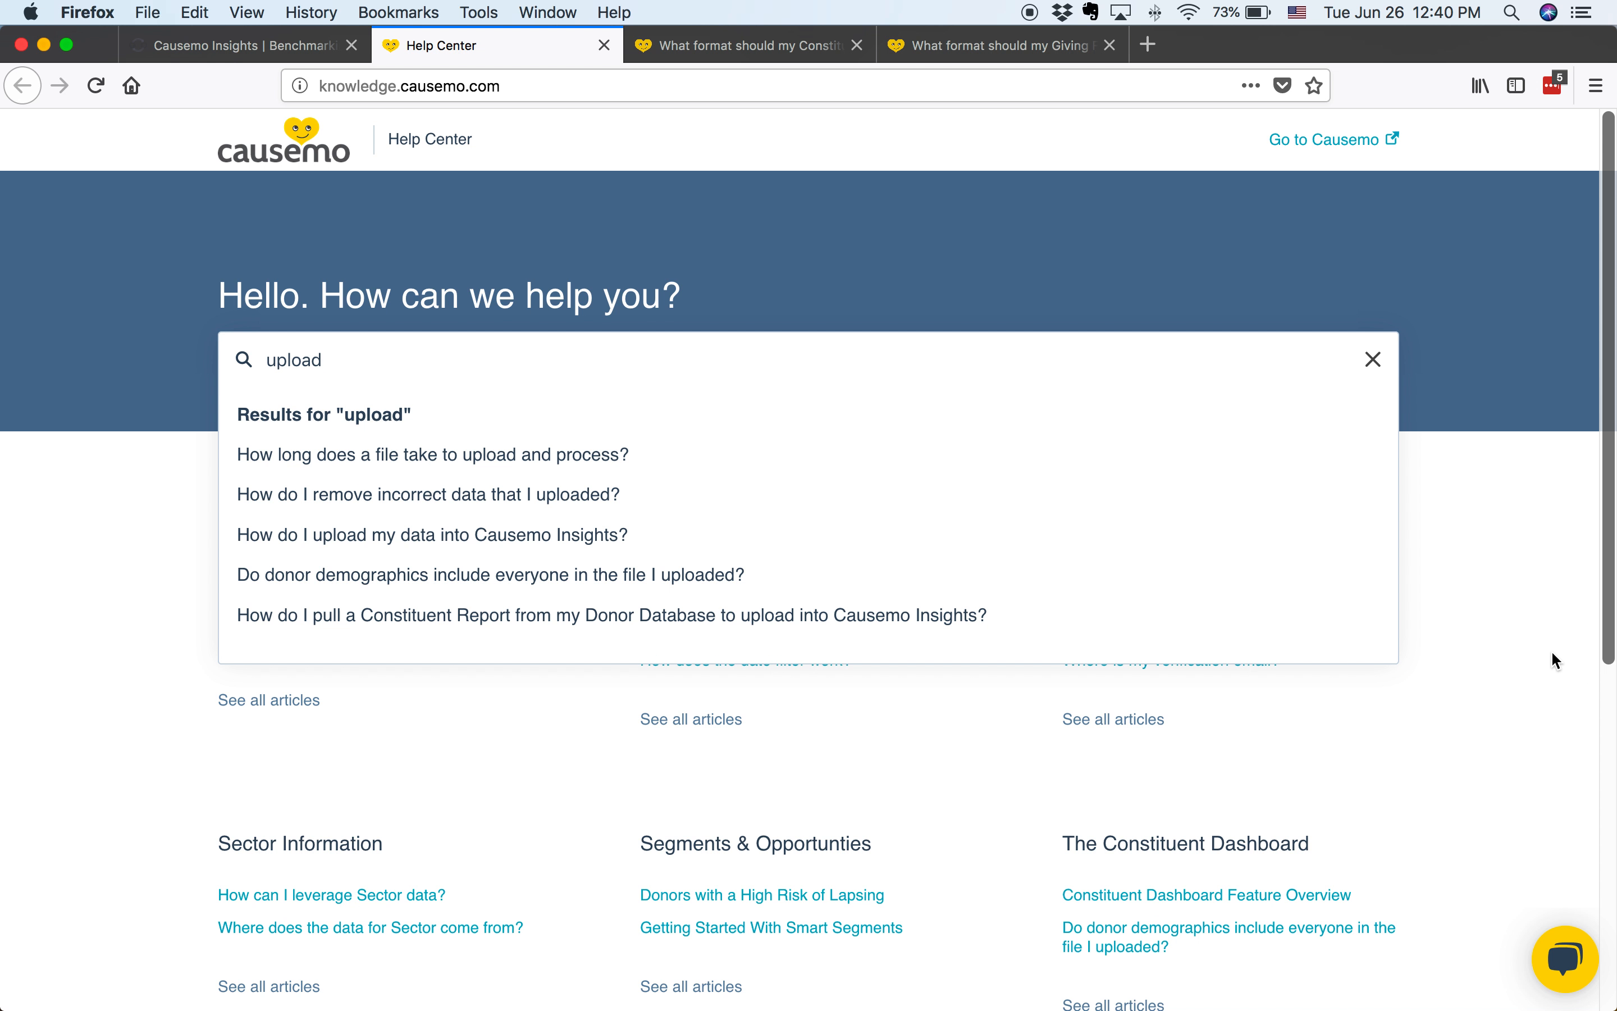
{"action": "left_click", "coordinate": [1371, 360]}
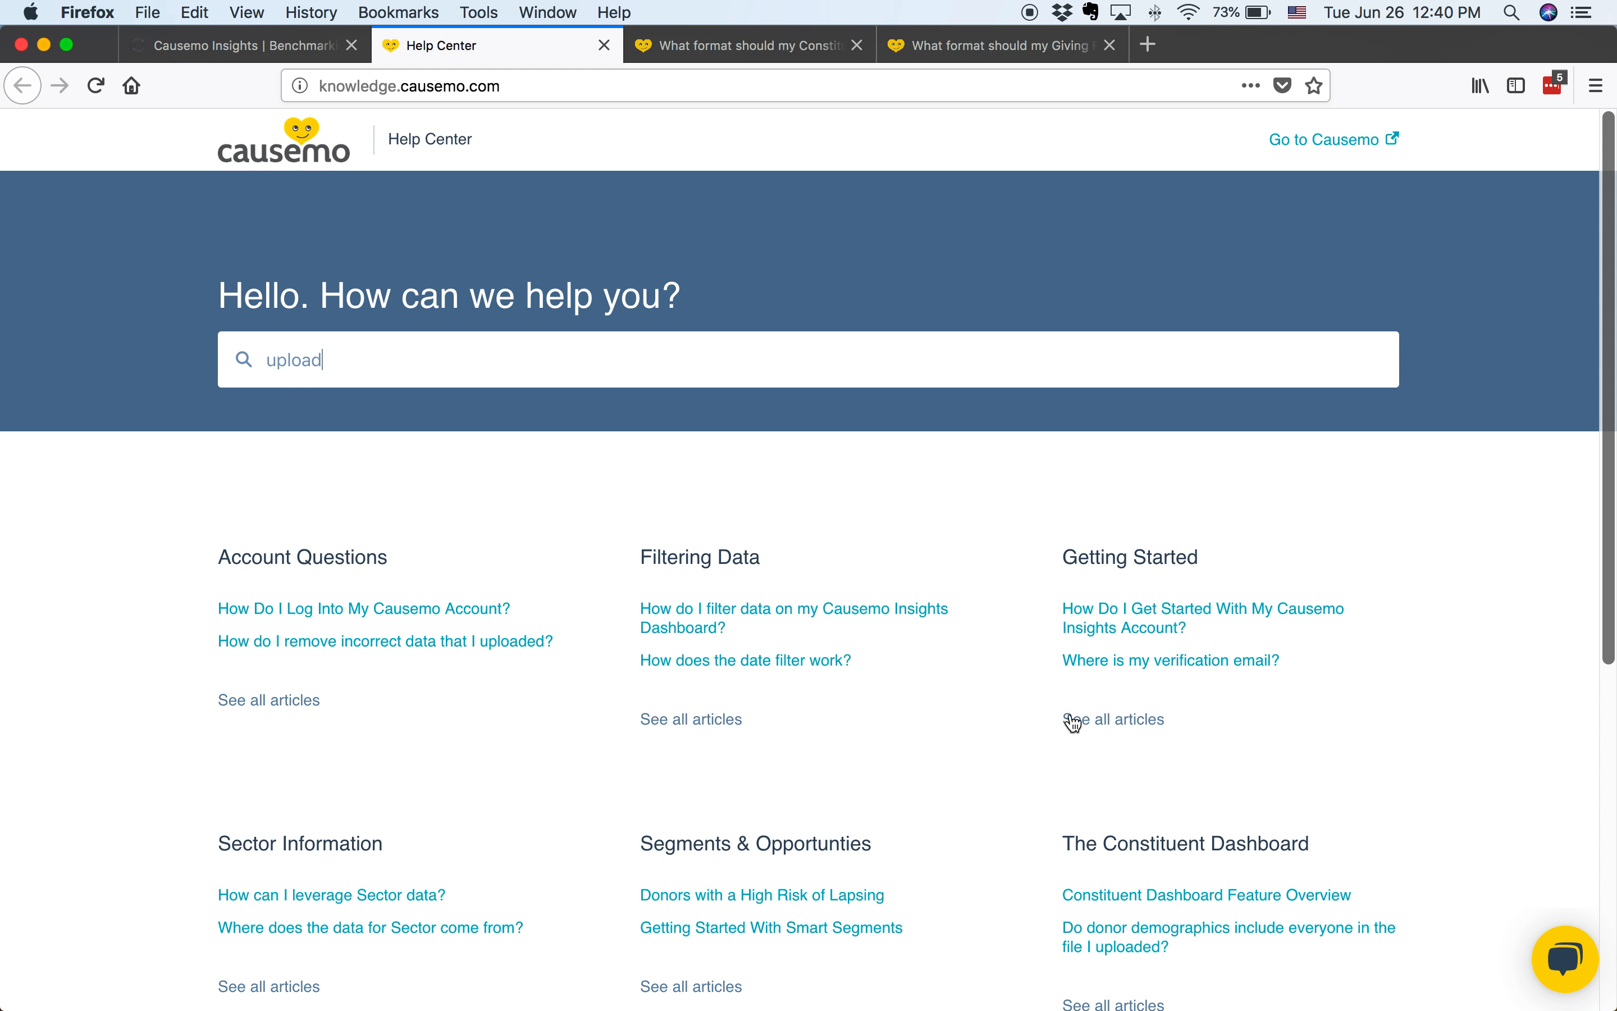
{"action": "scroll", "coordinate": [1369, 790], "scroll_direction": "down", "scroll_amount": 6}
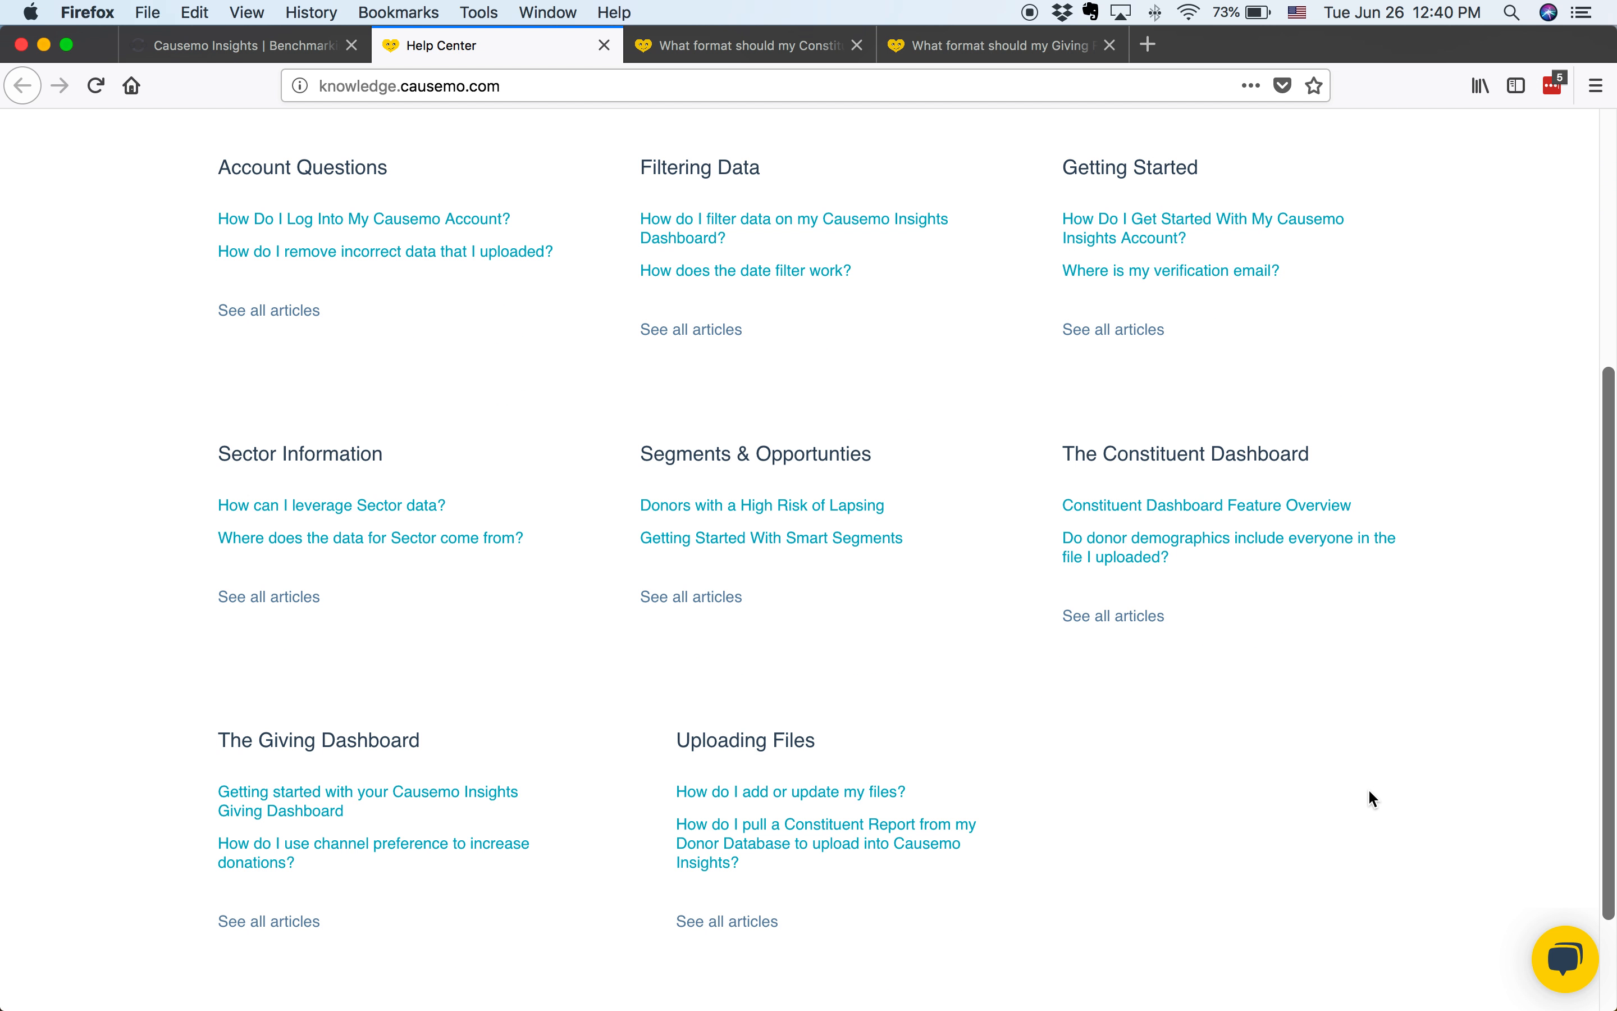